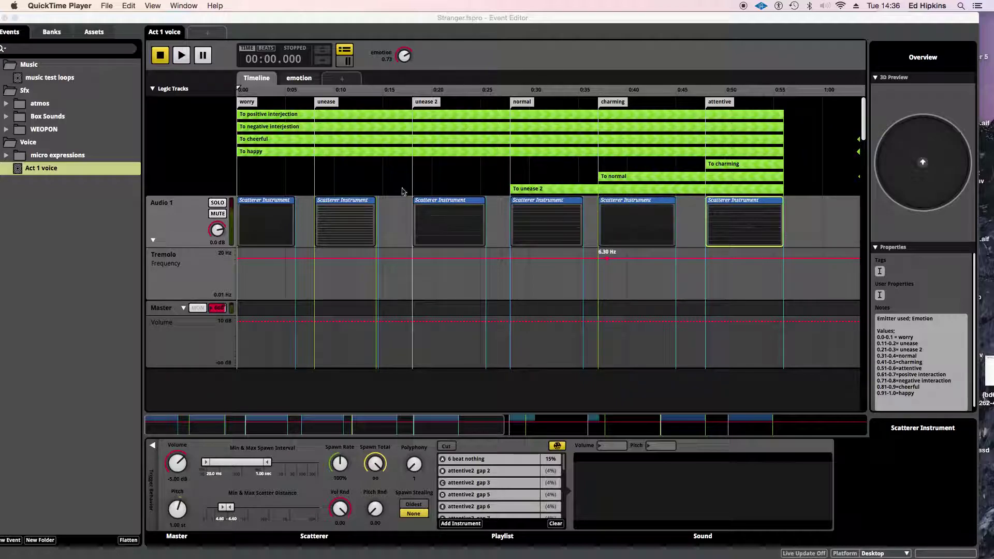
Select the worry region's scatterer instrument and load panic syl 1 from its playlist for preview.
{"action": "left_click", "coordinate": [276, 218]}
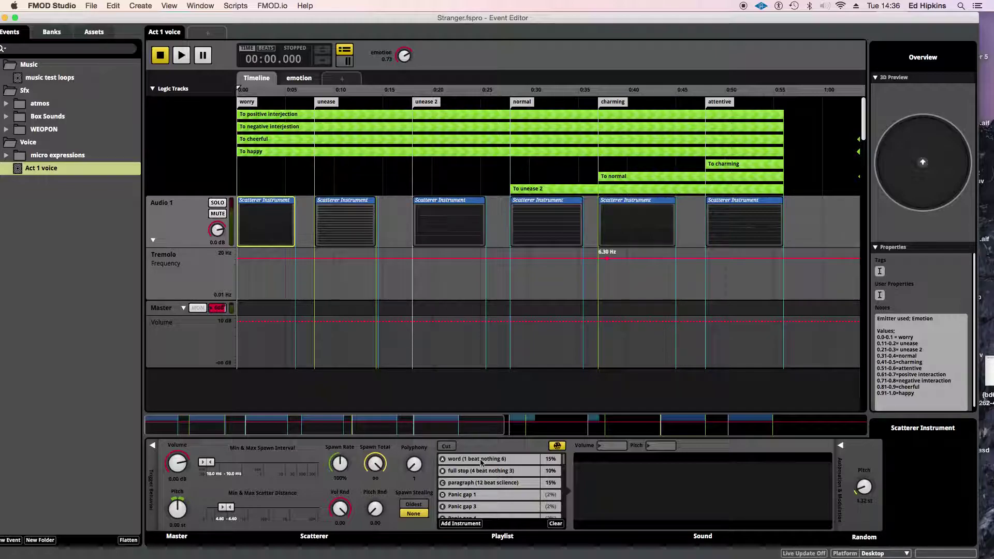
{"action": "scroll", "coordinate": [471, 484], "scroll_direction": "down", "scroll_amount": 10}
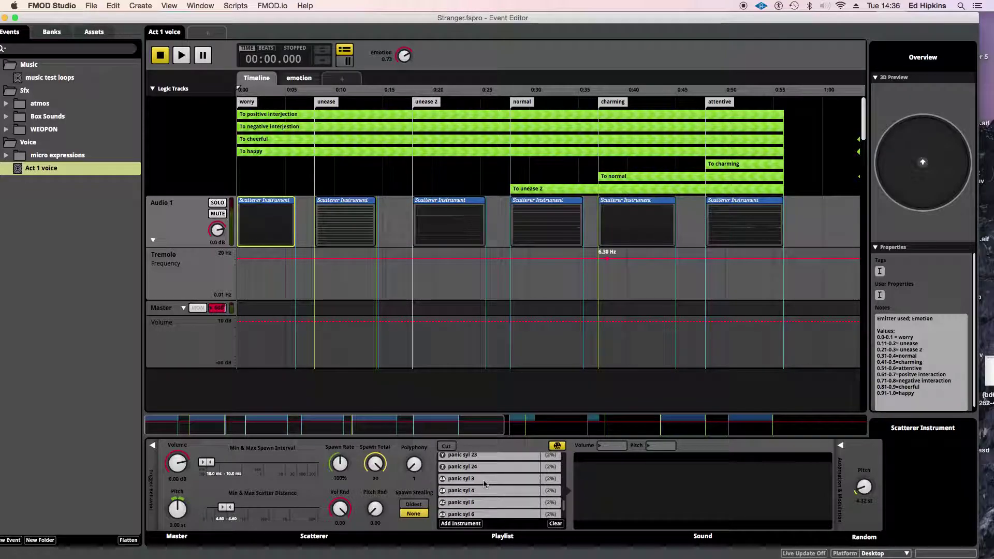
{"action": "scroll", "coordinate": [485, 483], "scroll_direction": "down", "scroll_amount": 10}
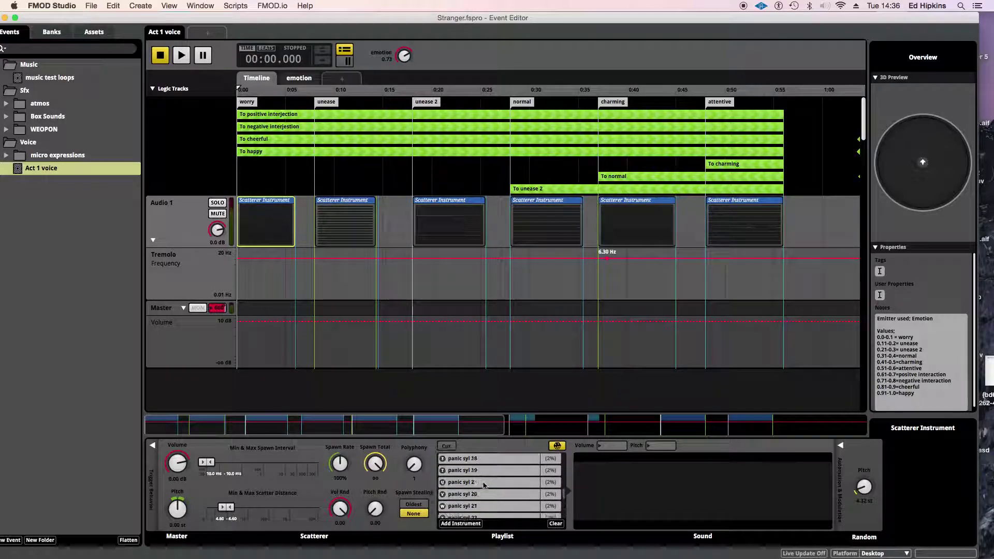
{"action": "scroll", "coordinate": [485, 484], "scroll_direction": "down", "scroll_amount": 5}
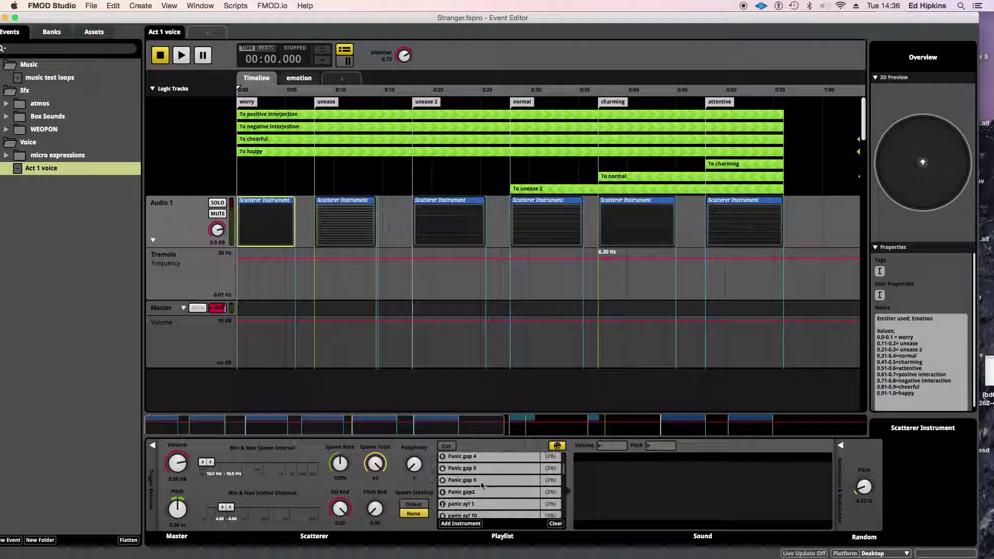
{"action": "scroll", "coordinate": [485, 484], "scroll_direction": "down", "scroll_amount": 10}
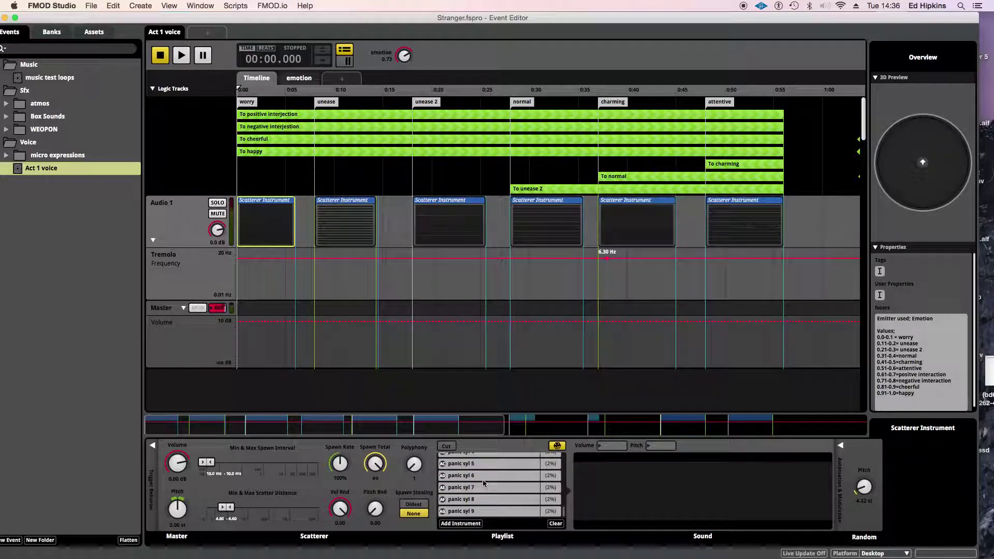
{"action": "scroll", "coordinate": [482, 484], "scroll_direction": "up", "scroll_amount": 10}
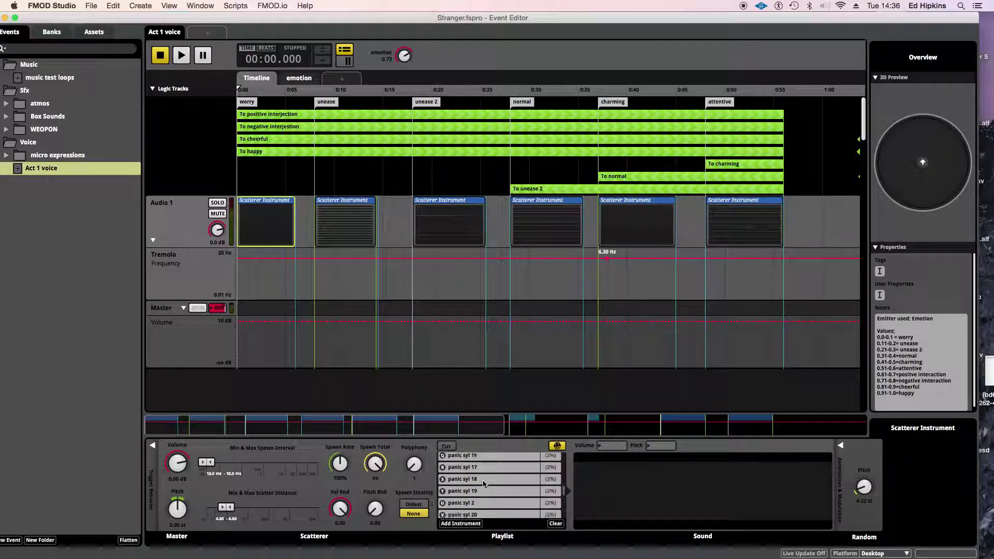
{"action": "scroll", "coordinate": [484, 484], "scroll_direction": "up", "scroll_amount": 2}
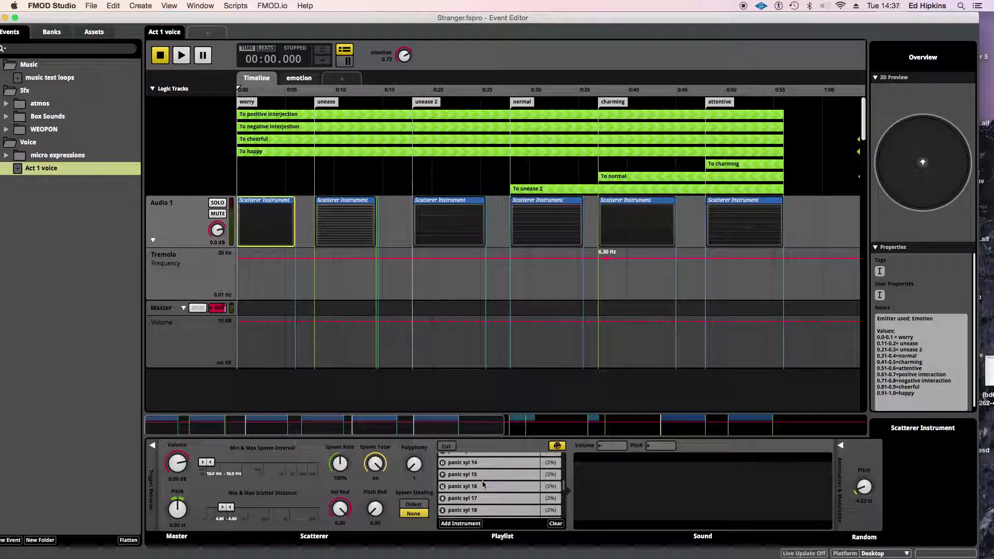
{"action": "scroll", "coordinate": [482, 483], "scroll_direction": "up", "scroll_amount": 6}
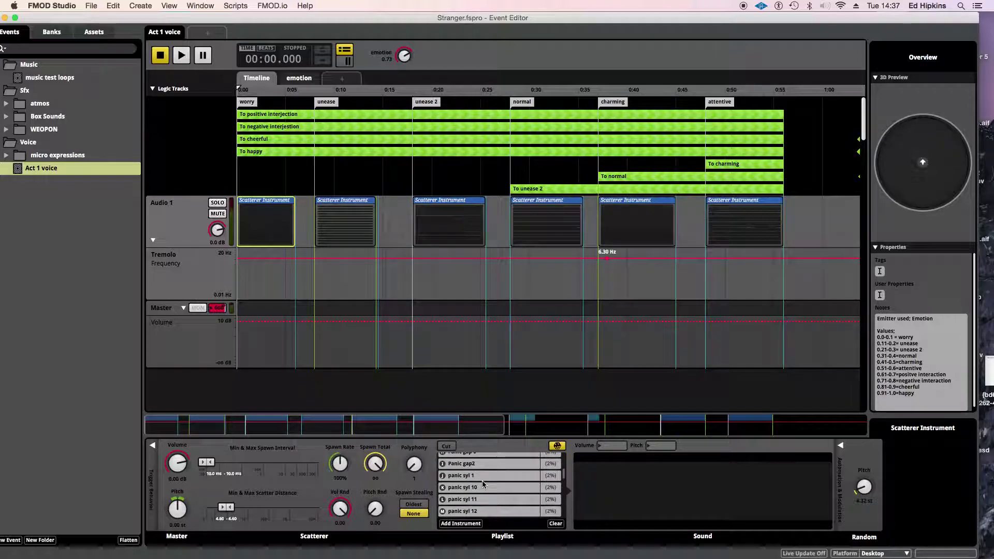
{"action": "left_click", "coordinate": [473, 476]}
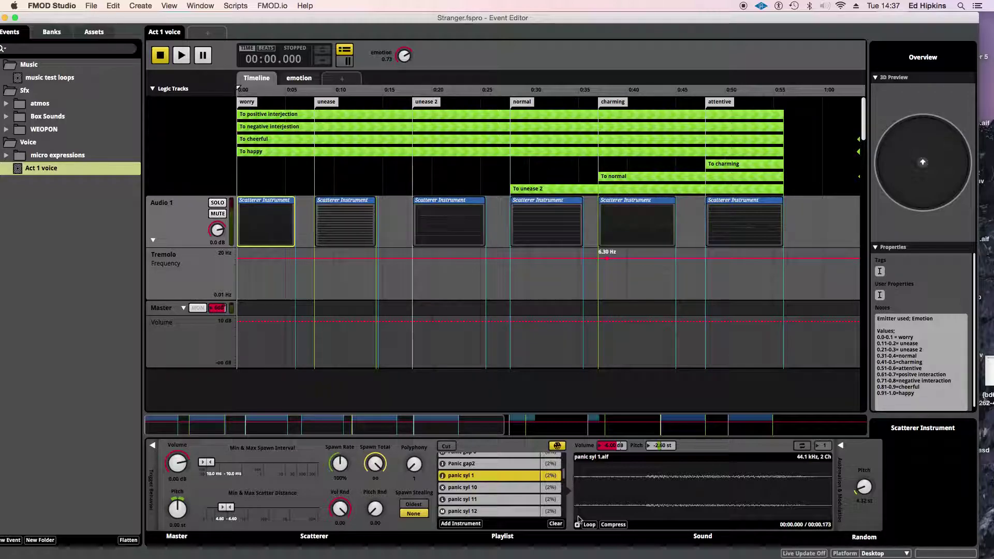
Play Act 1 voice at emotion 0.00, restart it from the beginning several times, then stop.
{"action": "left_click", "coordinate": [181, 55]}
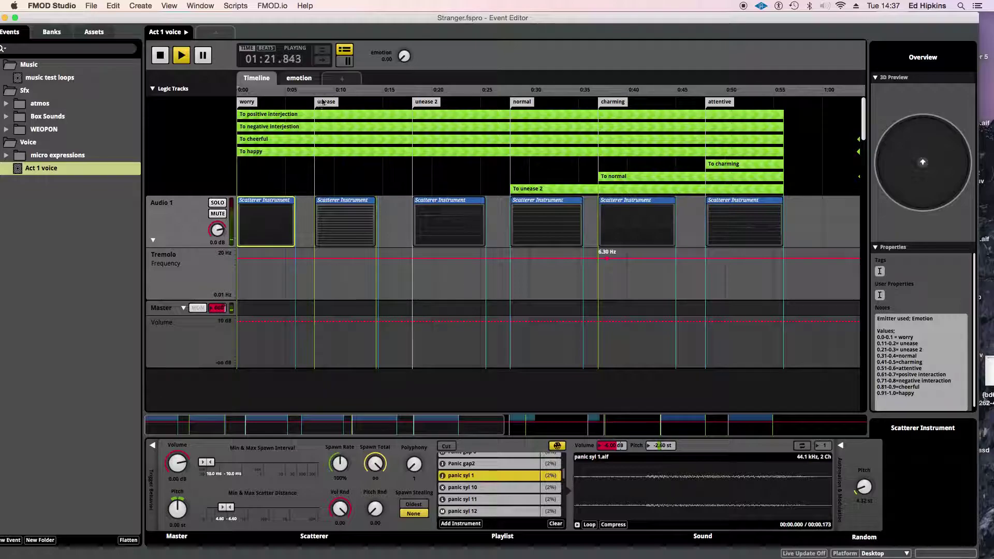
{"action": "left_click", "coordinate": [161, 56]}
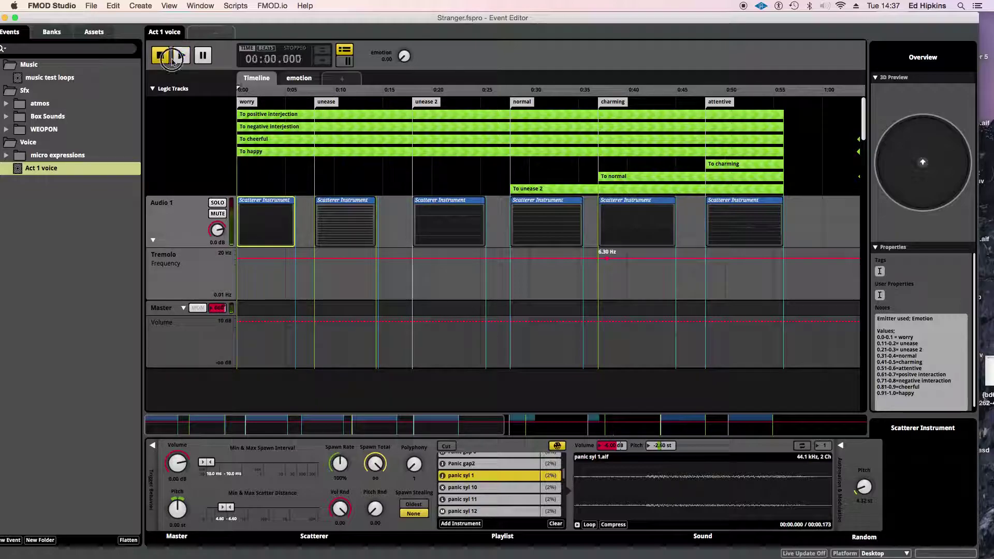
{"action": "left_click", "coordinate": [180, 57]}
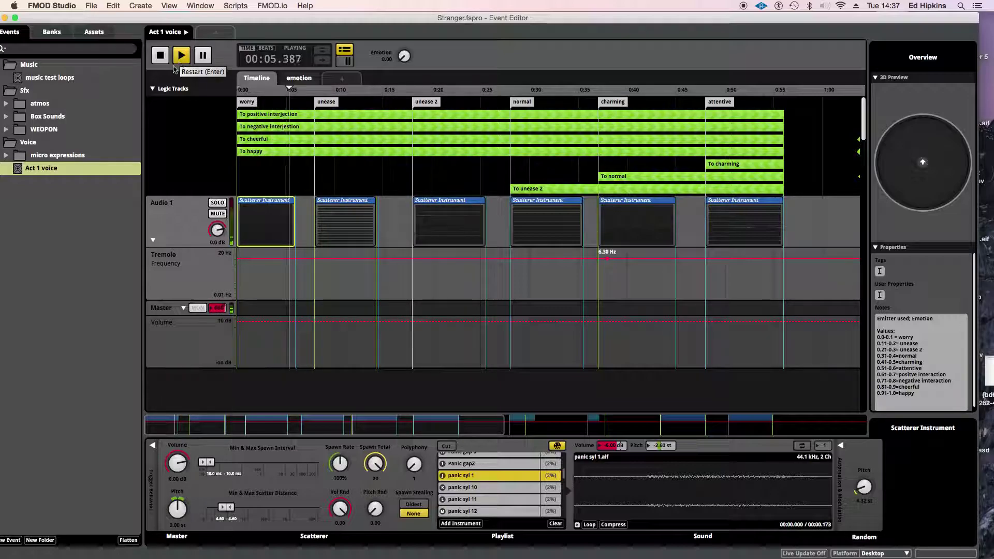
{"action": "left_click", "coordinate": [162, 58]}
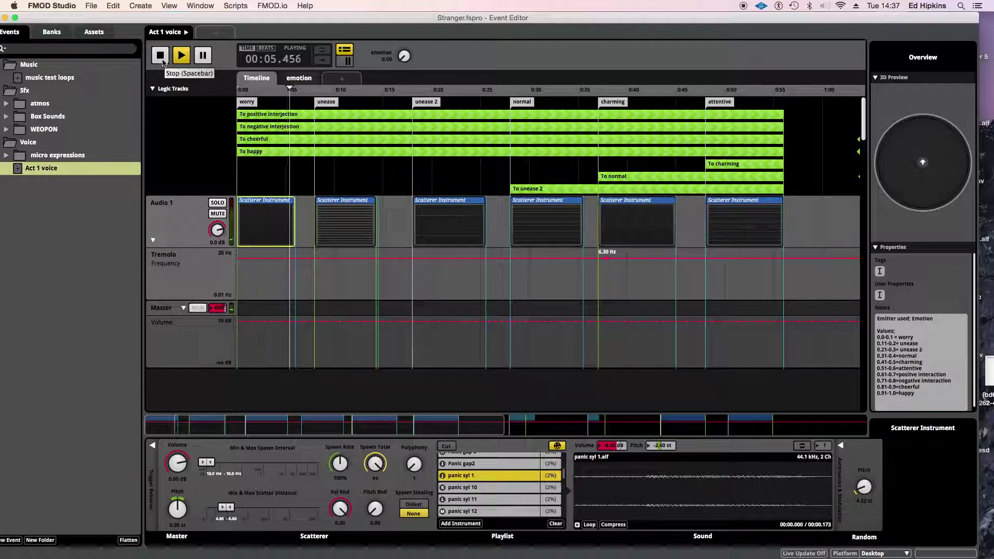
{"action": "left_click", "coordinate": [162, 60]}
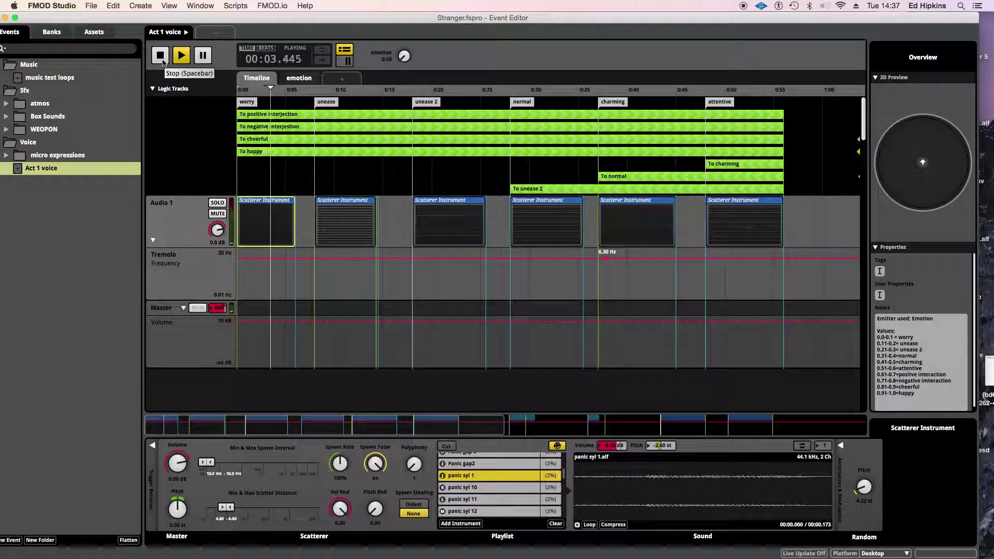
{"action": "left_click", "coordinate": [162, 60]}
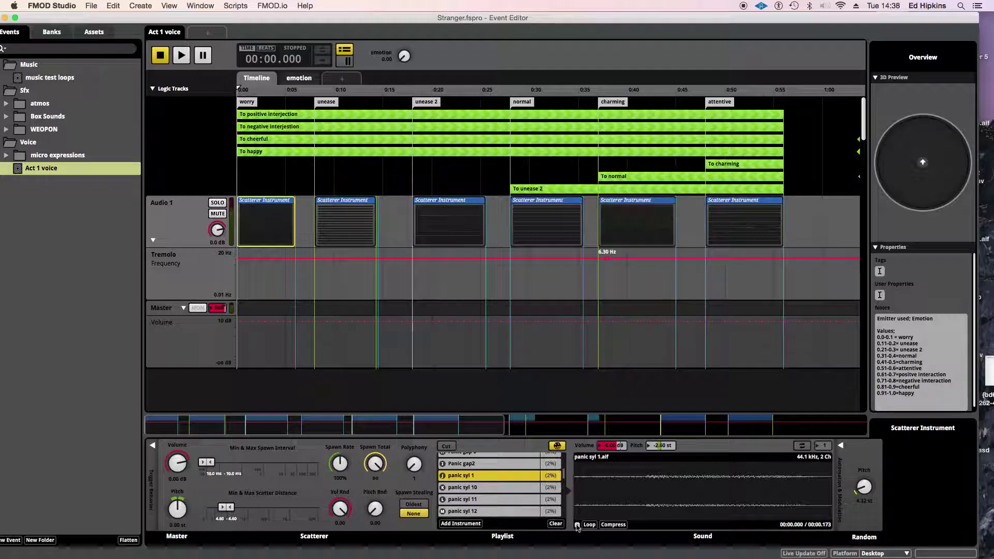
Audition panic syl 10, 11 and 12 from the worry scatterer's playlist.
{"action": "left_click", "coordinate": [482, 487]}
{"action": "left_click", "coordinate": [577, 525]}
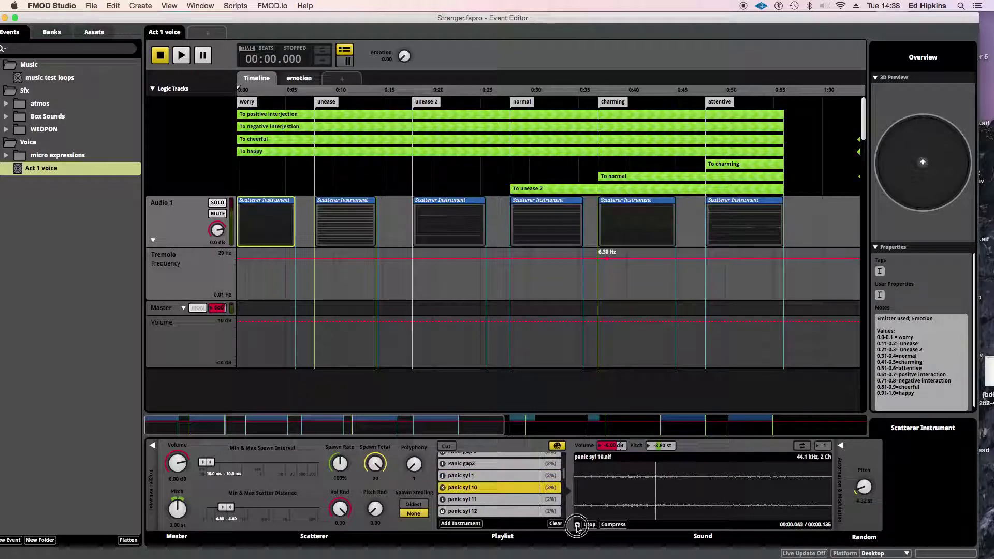
{"action": "left_click", "coordinate": [492, 499]}
{"action": "left_click", "coordinate": [492, 511]}
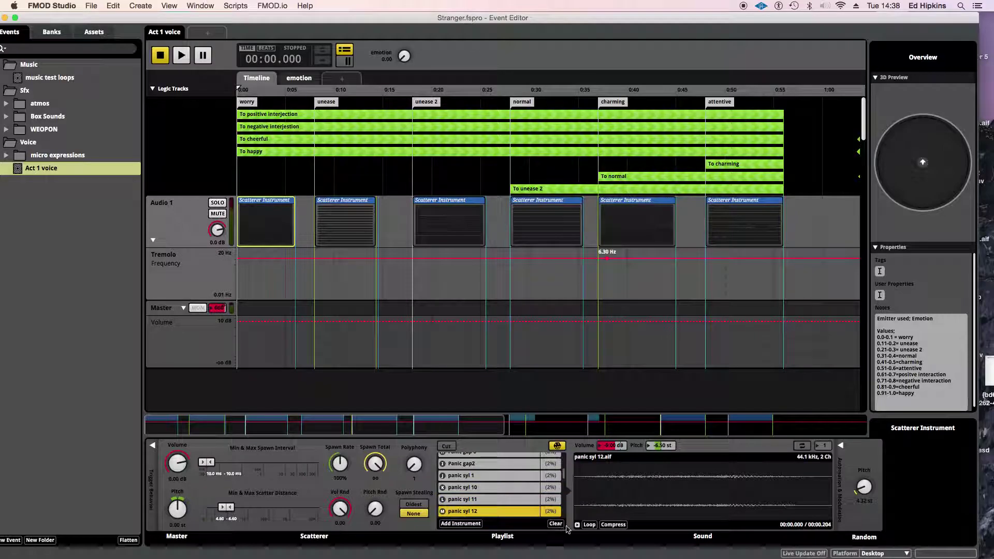
{"action": "left_click", "coordinate": [577, 525]}
Audition panic syl 14, 15 and 16, then load the word entry (1 beat nothing 6).
{"action": "scroll", "coordinate": [483, 497], "scroll_direction": "down", "scroll_amount": 3}
{"action": "left_click", "coordinate": [483, 497]}
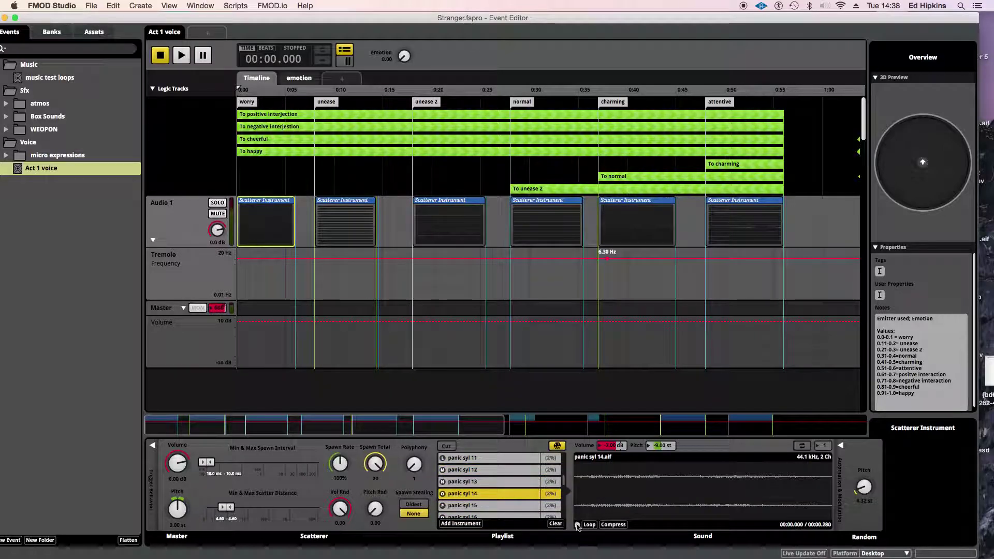
{"action": "left_click", "coordinate": [486, 505]}
{"action": "left_click", "coordinate": [577, 525]}
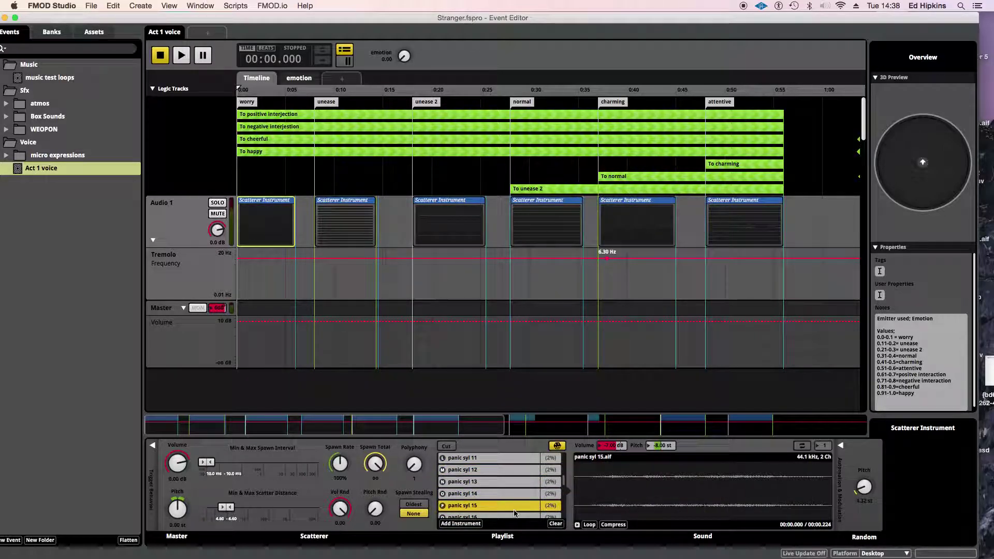
{"action": "key", "text": "Down"}
{"action": "left_click", "coordinate": [577, 525]}
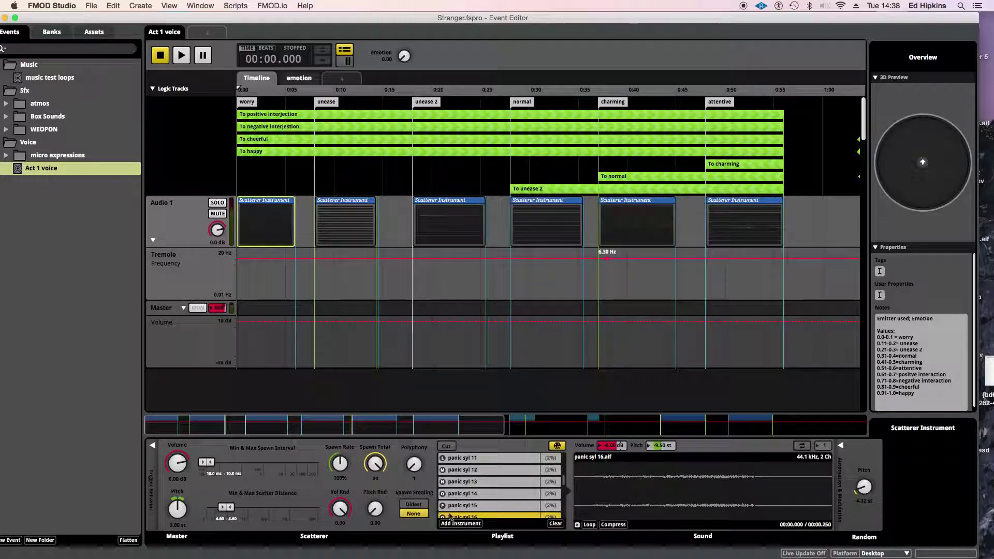
{"action": "scroll", "coordinate": [481, 490], "scroll_direction": "down", "scroll_amount": 6}
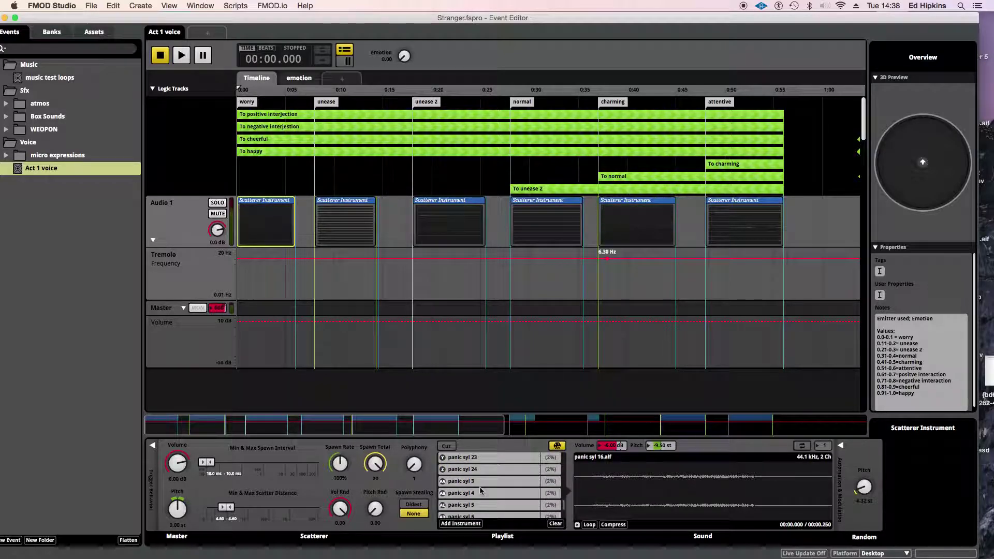
{"action": "left_click", "coordinate": [577, 525]}
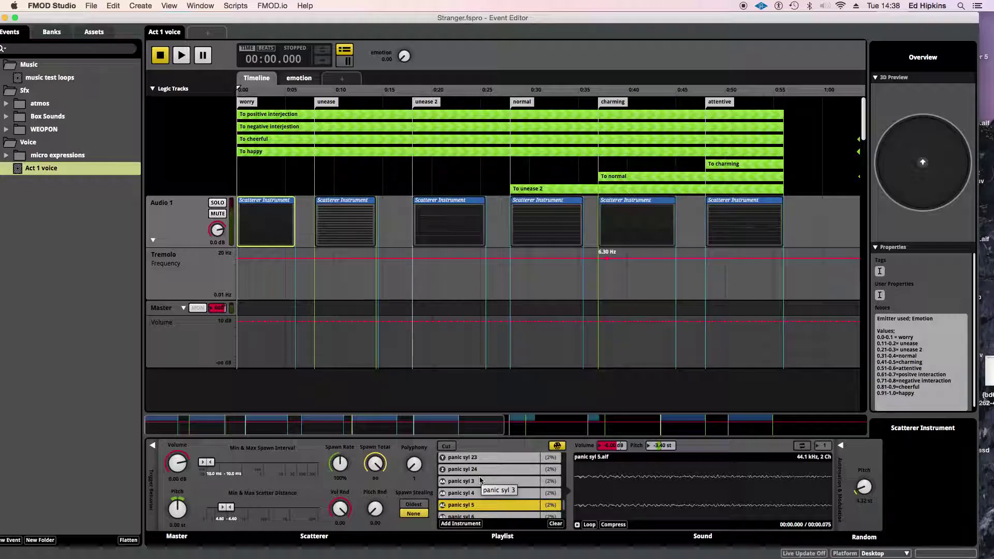
{"action": "scroll", "coordinate": [480, 481], "scroll_direction": "up", "scroll_amount": 10}
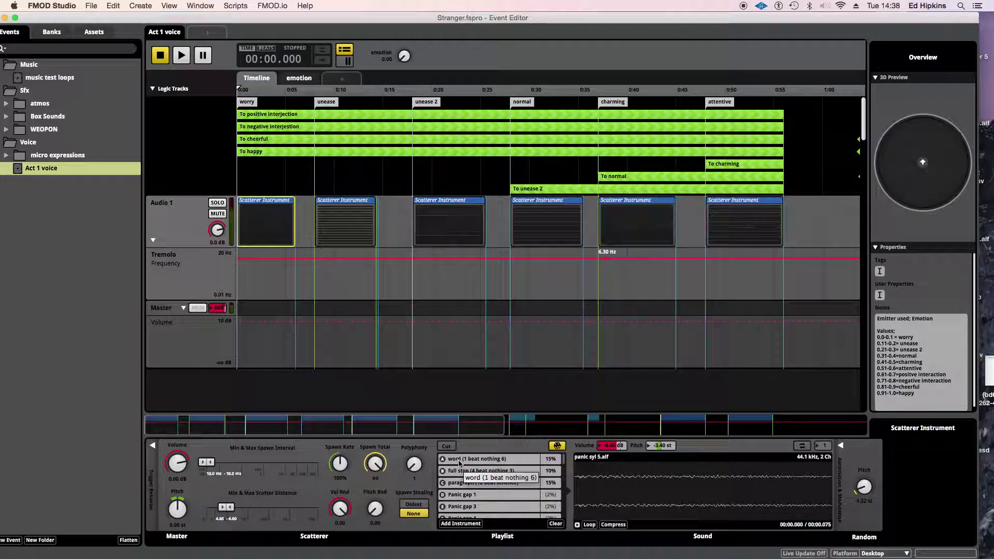
{"action": "left_click", "coordinate": [459, 460]}
Change the playlist's selection mode and load the full stop and paragraph entries.
{"action": "left_click", "coordinate": [557, 448]}
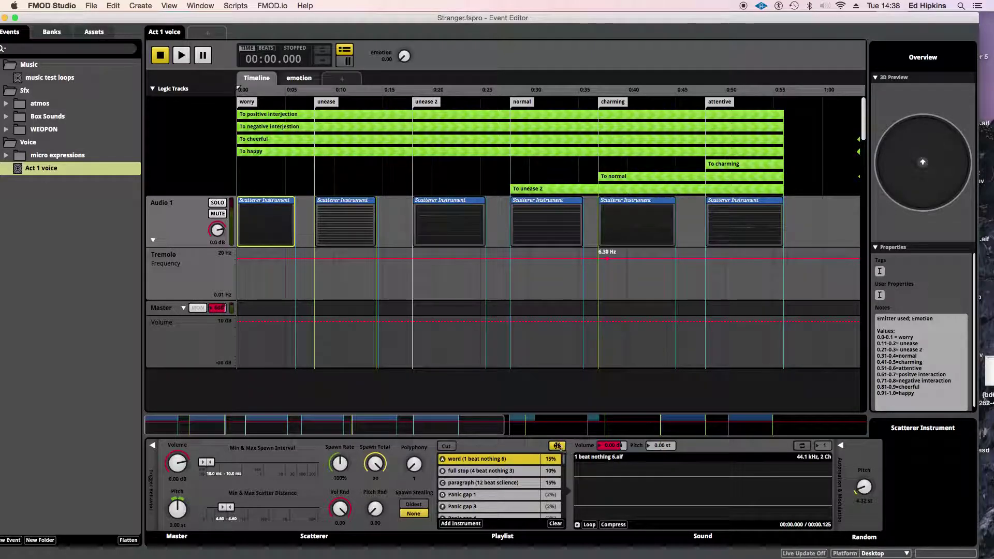
{"action": "left_click", "coordinate": [474, 472]}
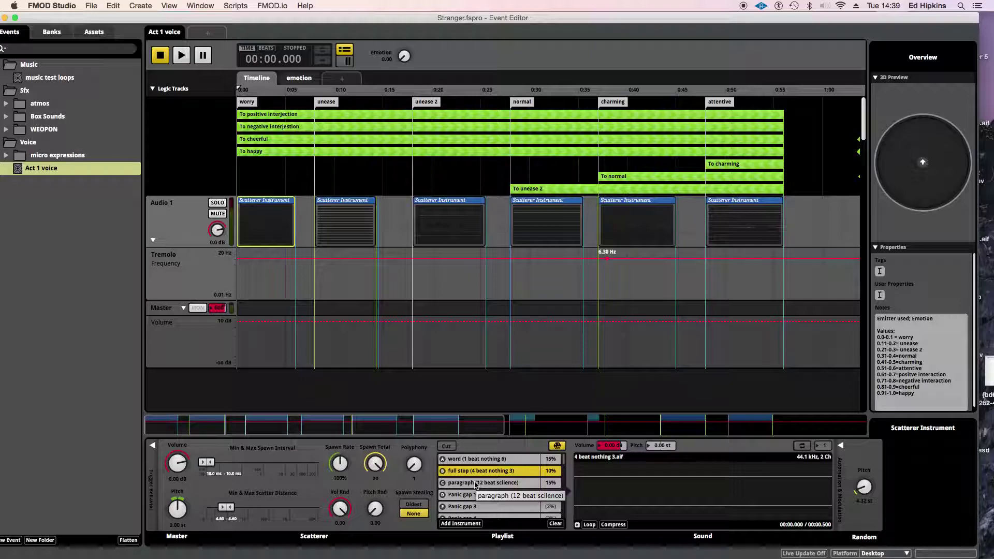
{"action": "left_click", "coordinate": [476, 484]}
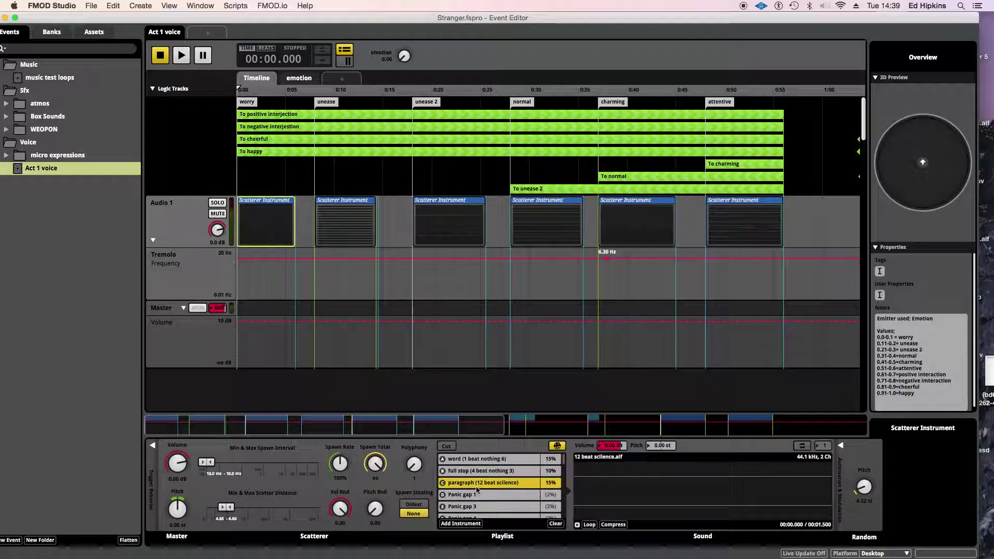
Preview the Panic gap 1, Panic gap2 and Panic gap 6 sounds.
{"action": "left_click", "coordinate": [472, 495]}
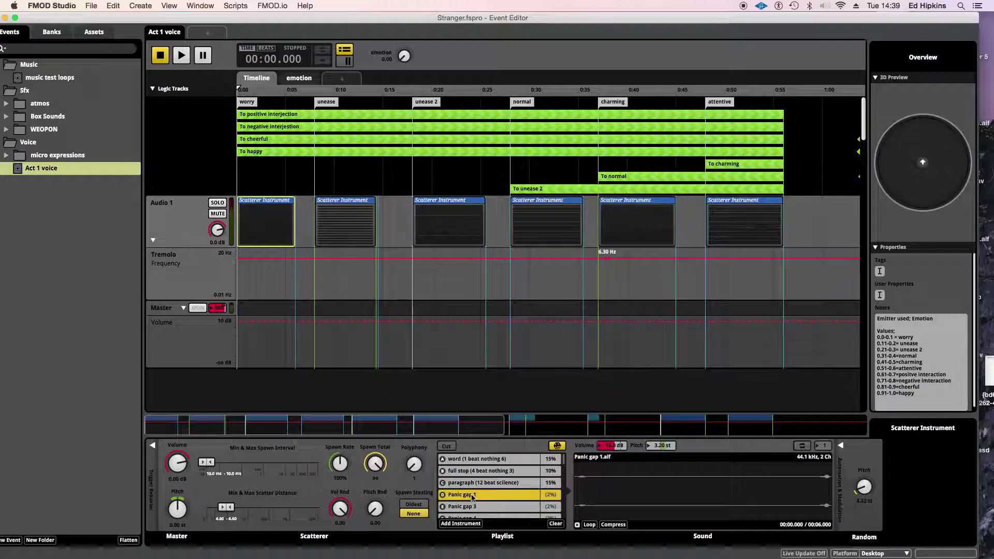
{"action": "left_click", "coordinate": [577, 526]}
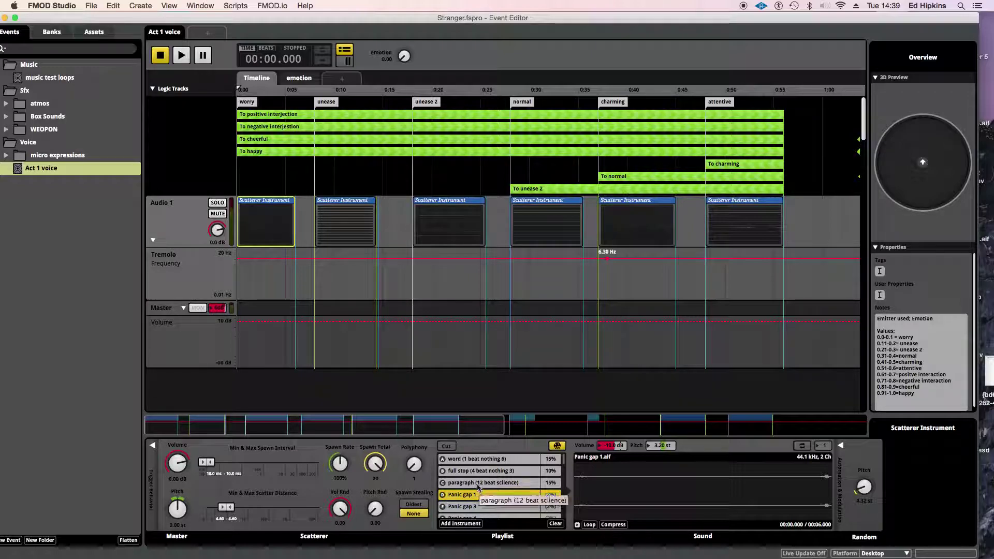
{"action": "left_click", "coordinate": [577, 526]}
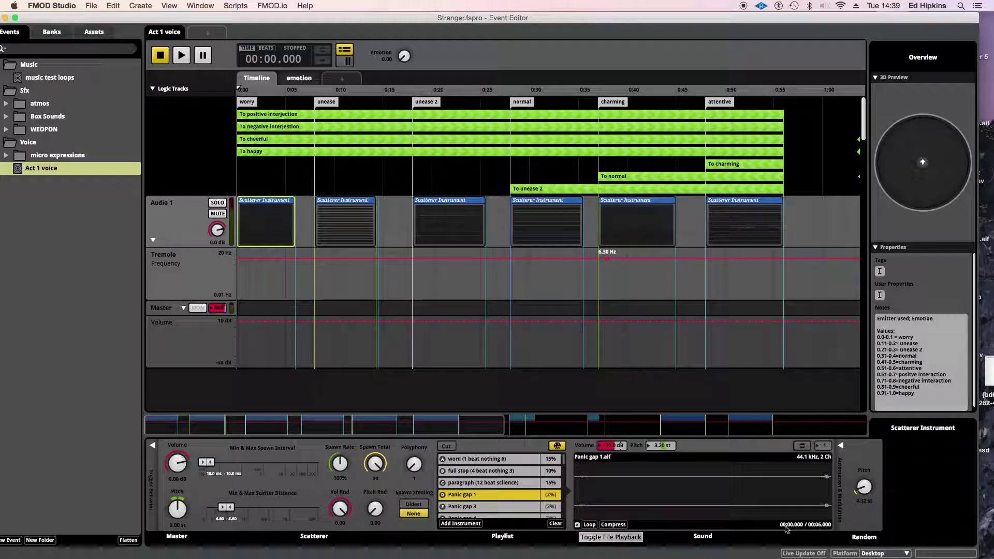
{"action": "left_click", "coordinate": [577, 526]}
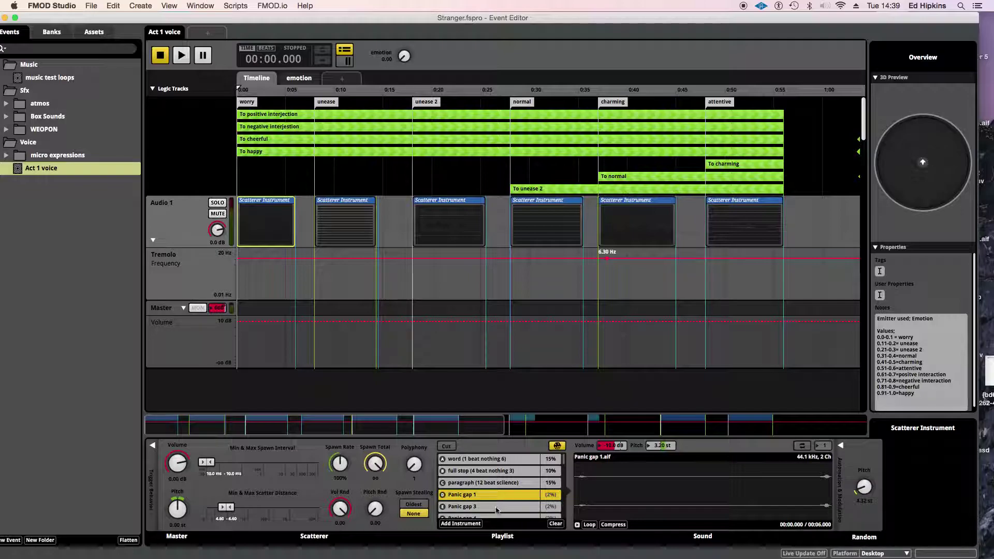
{"action": "scroll", "coordinate": [468, 507], "scroll_direction": "down", "scroll_amount": 4}
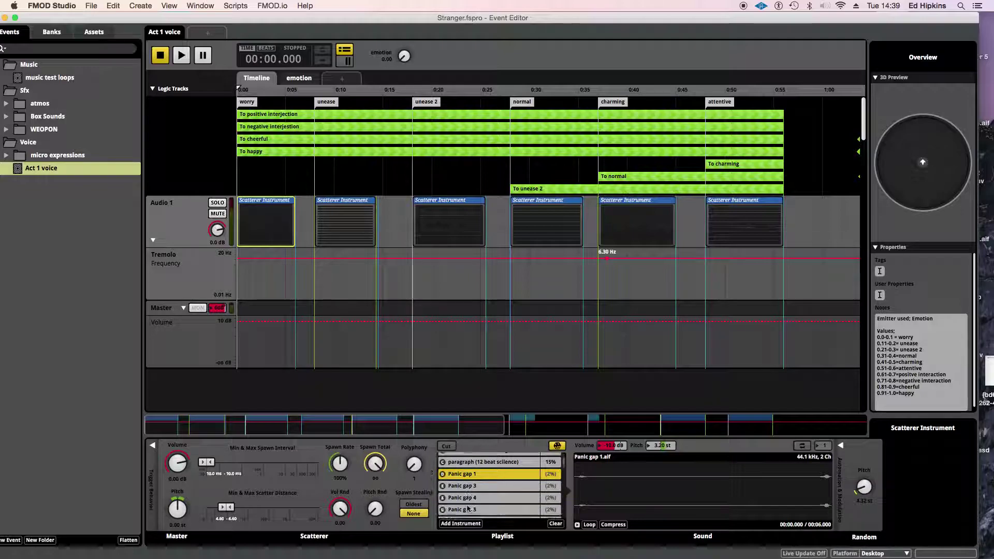
{"action": "left_click", "coordinate": [468, 501]}
{"action": "left_click", "coordinate": [467, 490]}
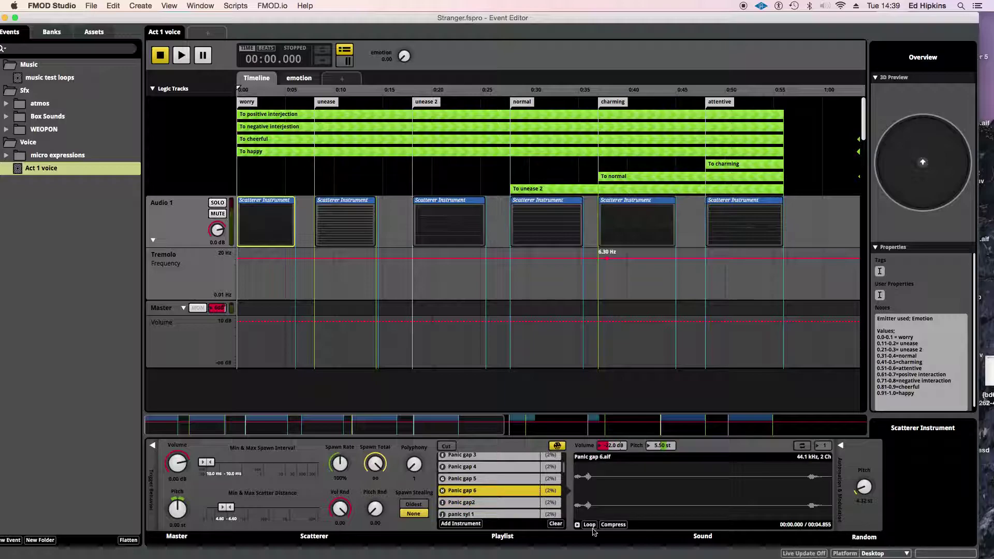
{"action": "left_click", "coordinate": [577, 524]}
Play Act 1 voice, stop it back at 00:00.000, and return the playlist to its top.
{"action": "left_click", "coordinate": [183, 57]}
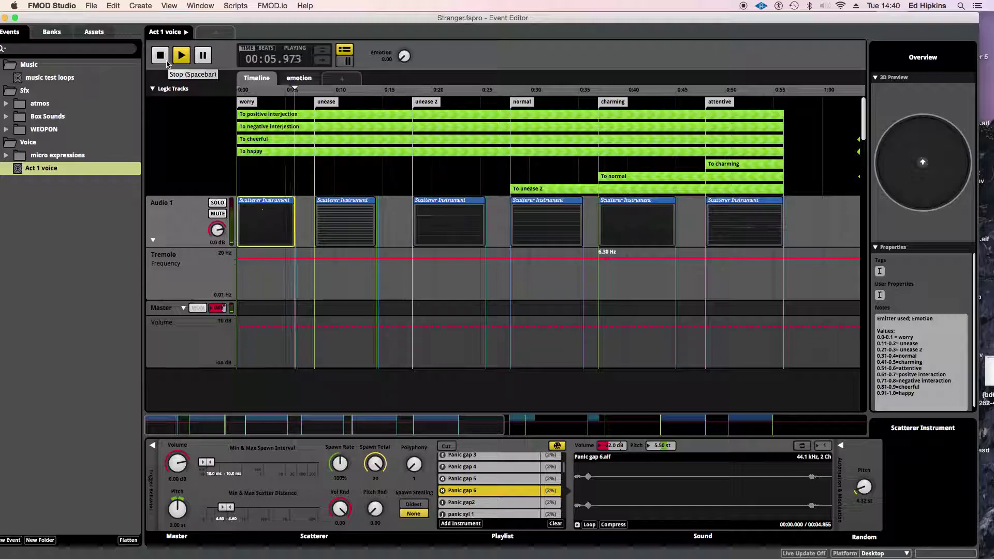
{"action": "left_click", "coordinate": [161, 55]}
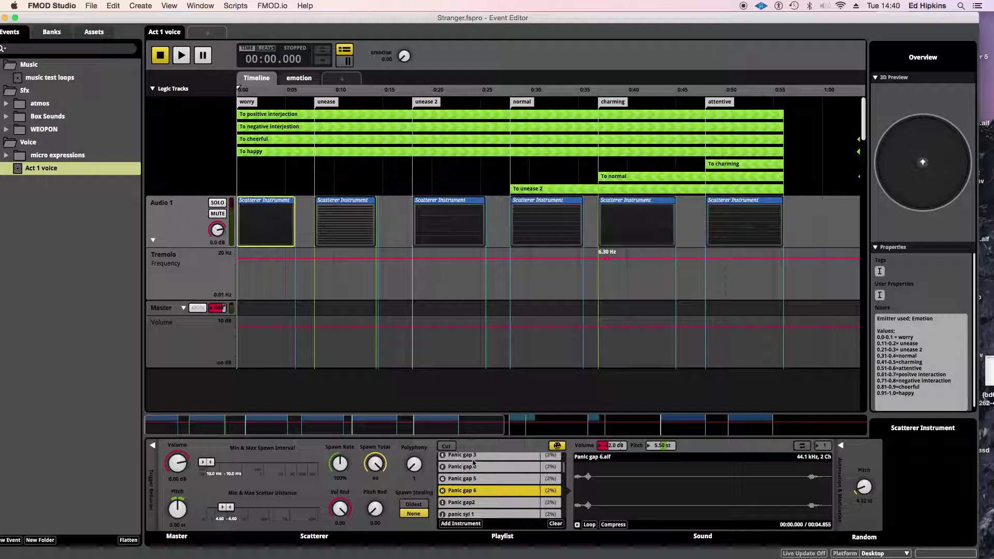
{"action": "scroll", "coordinate": [476, 488], "scroll_direction": "up", "scroll_amount": 4}
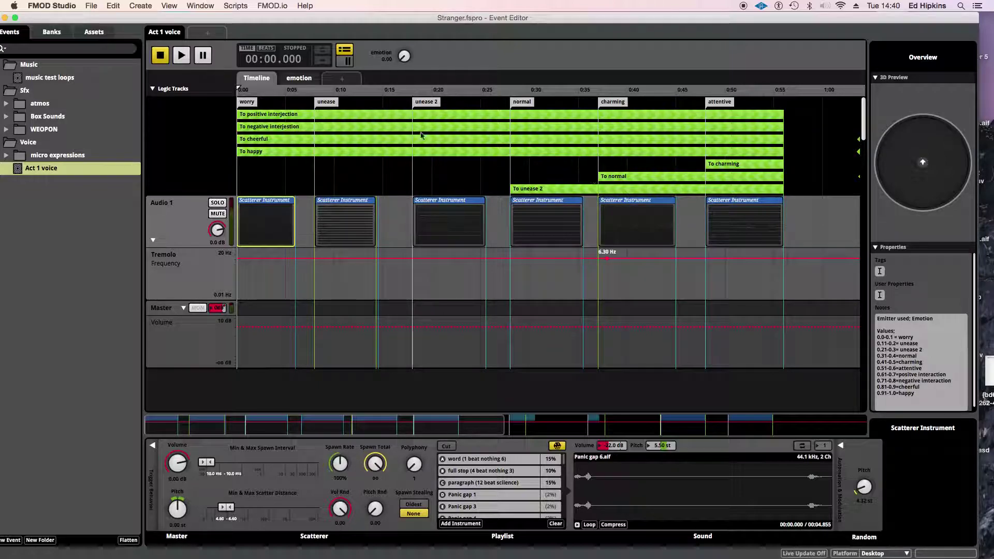
Inspect the To unease 2 and To unease transition regions' emotion conditions, playhead near 0:09.
{"action": "left_click", "coordinate": [181, 56]}
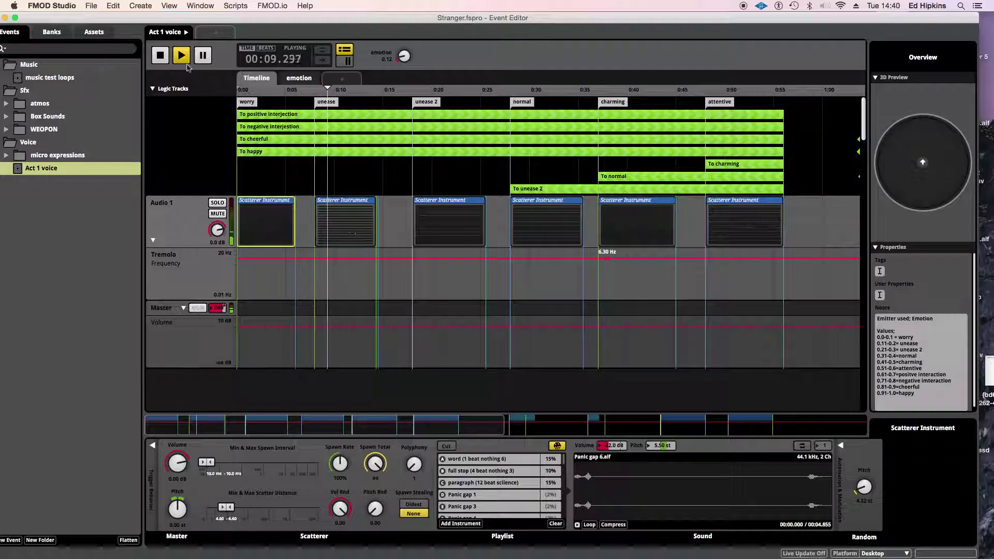
{"action": "key", "text": "space"}
{"action": "scroll", "coordinate": [317, 166], "scroll_direction": "down", "scroll_amount": 1}
{"action": "scroll", "coordinate": [318, 166], "scroll_direction": "down", "scroll_amount": 3}
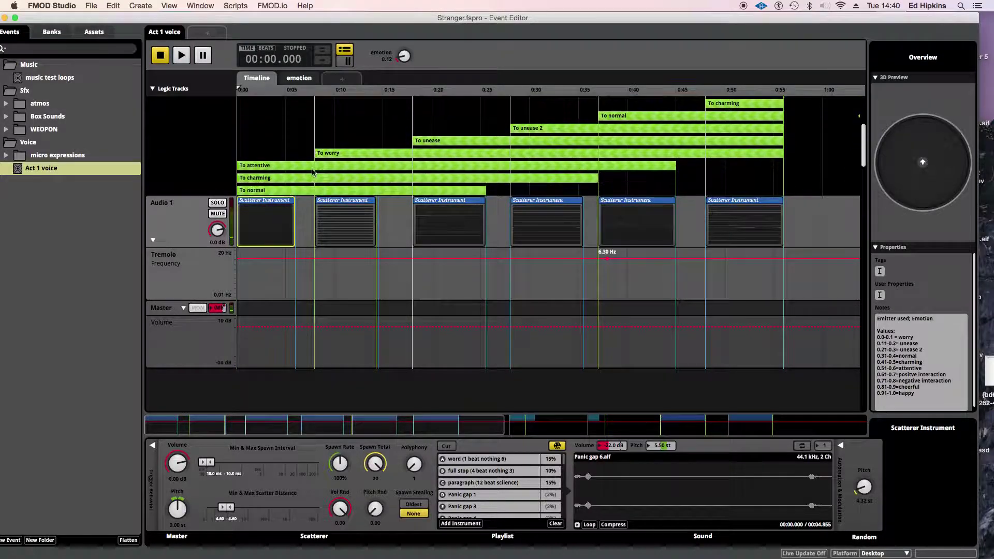
{"action": "left_click", "coordinate": [243, 157]}
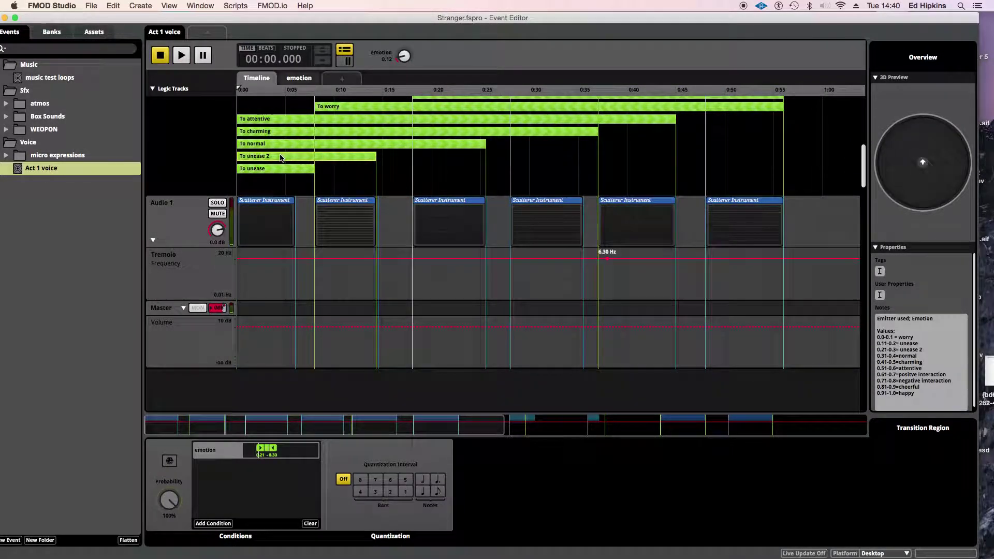
{"action": "right_click", "coordinate": [410, 161]}
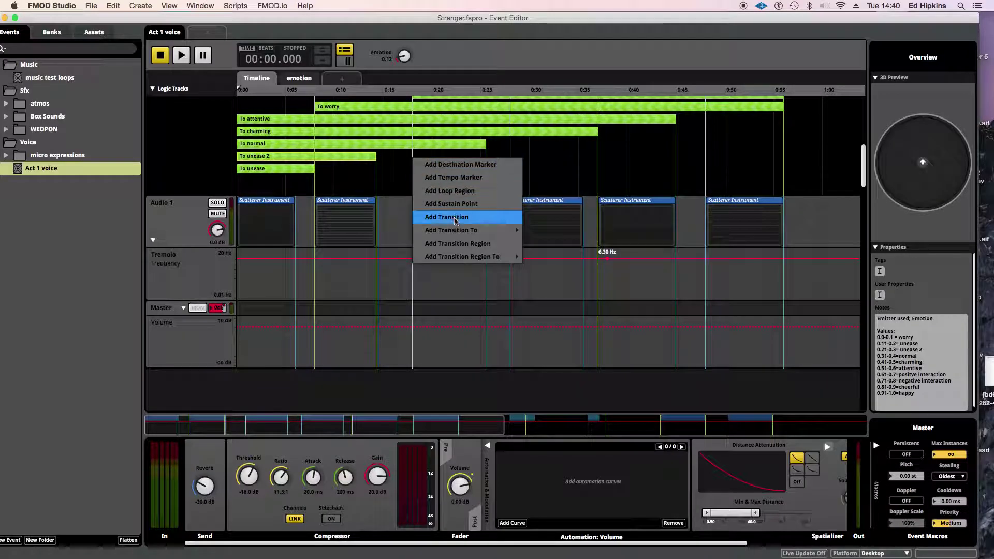
{"action": "left_click", "coordinate": [350, 168]}
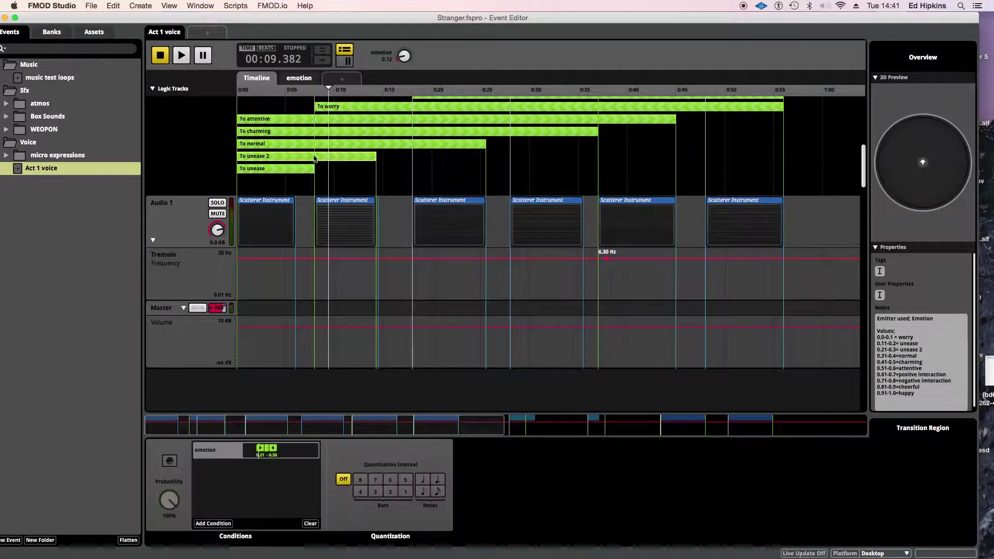
{"action": "left_click", "coordinate": [328, 155]}
{"action": "scroll", "coordinate": [314, 174], "scroll_direction": "up", "scroll_amount": 1}
{"action": "scroll", "coordinate": [314, 174], "scroll_direction": "up", "scroll_amount": 10}
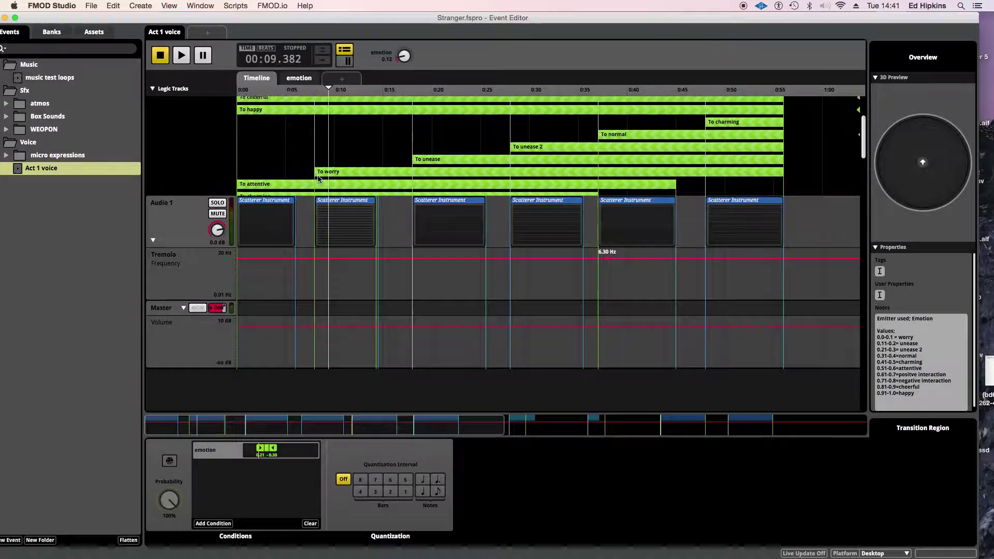
{"action": "scroll", "coordinate": [309, 162], "scroll_direction": "down", "scroll_amount": 10}
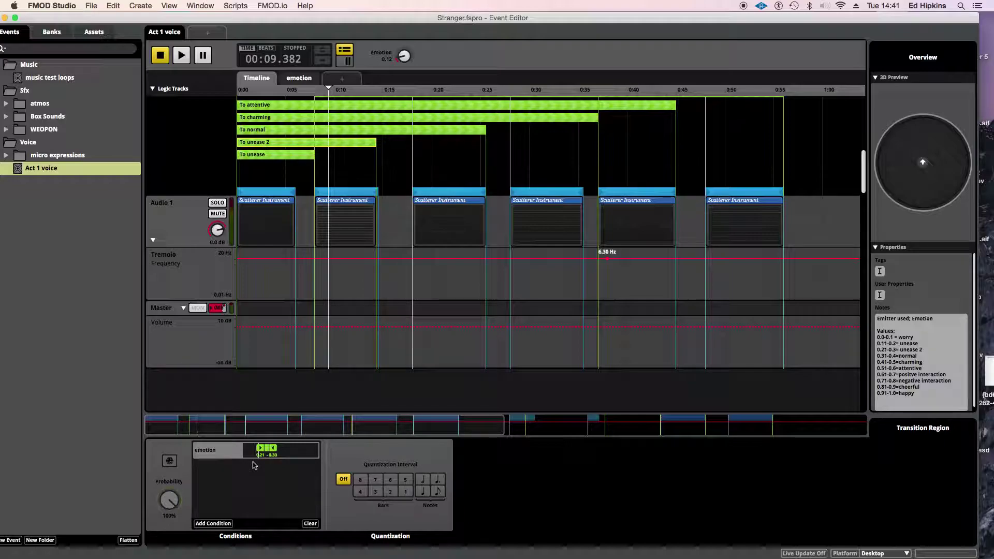
{"action": "scroll", "coordinate": [294, 149], "scroll_direction": "up", "scroll_amount": 2}
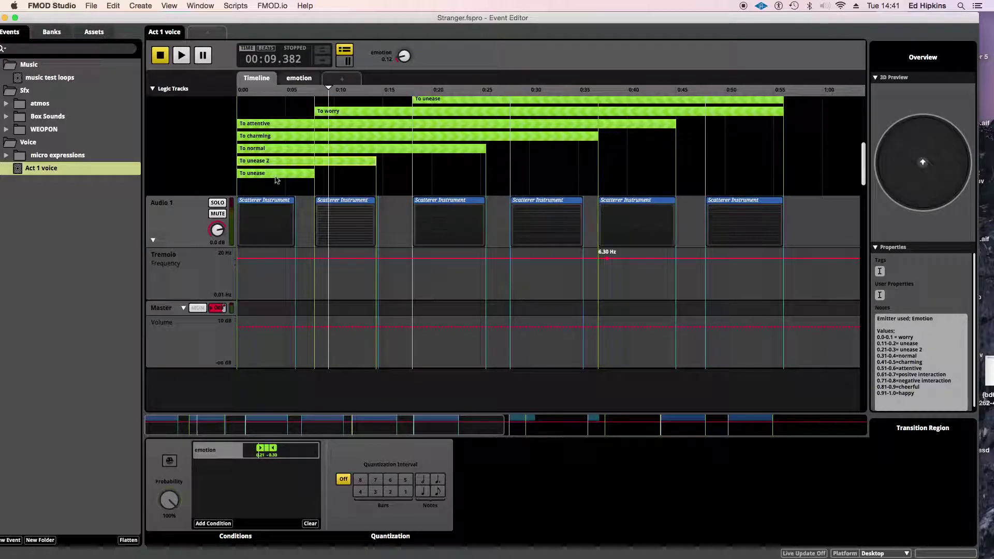
{"action": "left_click", "coordinate": [276, 175]}
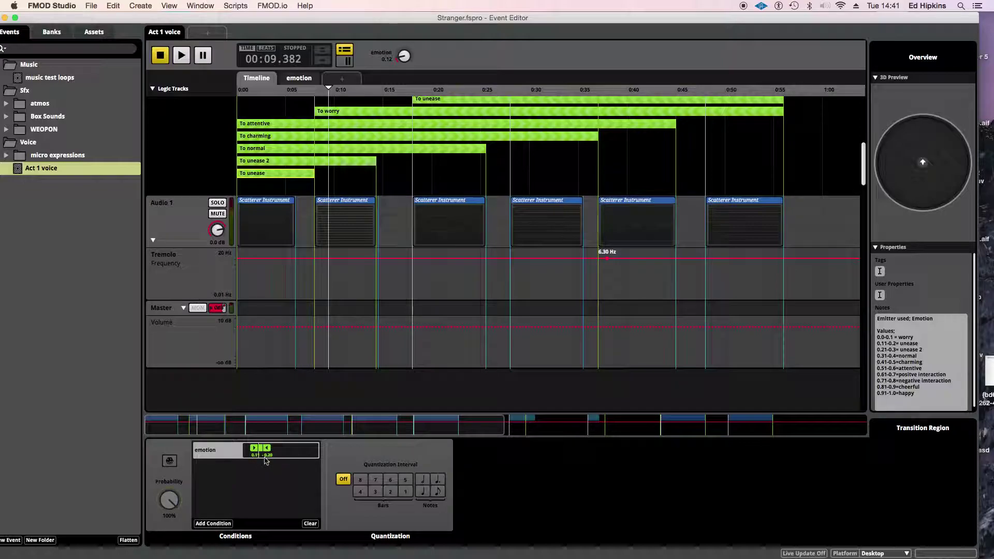
Test playback with emotion raised to about 0.22, then reset it to 0.00 and restart.
{"action": "left_click_drag", "start_coordinate": [407, 60], "coordinate": [405, 41]}
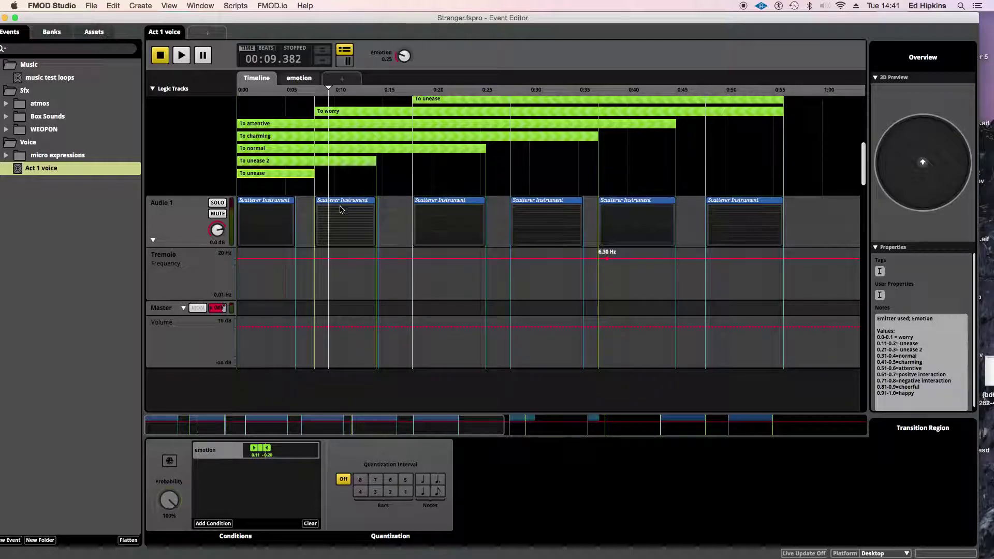
{"action": "scroll", "coordinate": [285, 177], "scroll_direction": "down", "scroll_amount": 2}
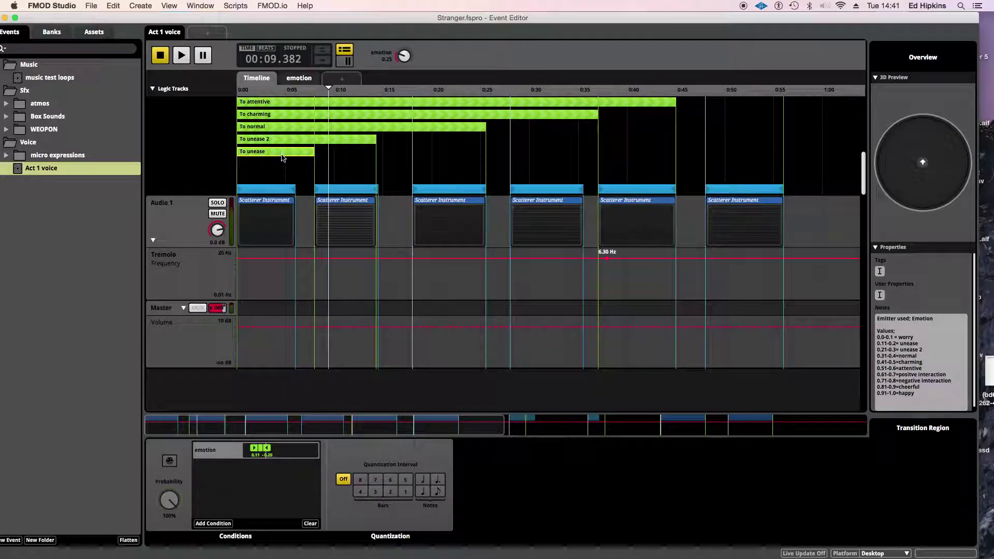
{"action": "scroll", "coordinate": [283, 158], "scroll_direction": "up", "scroll_amount": 10}
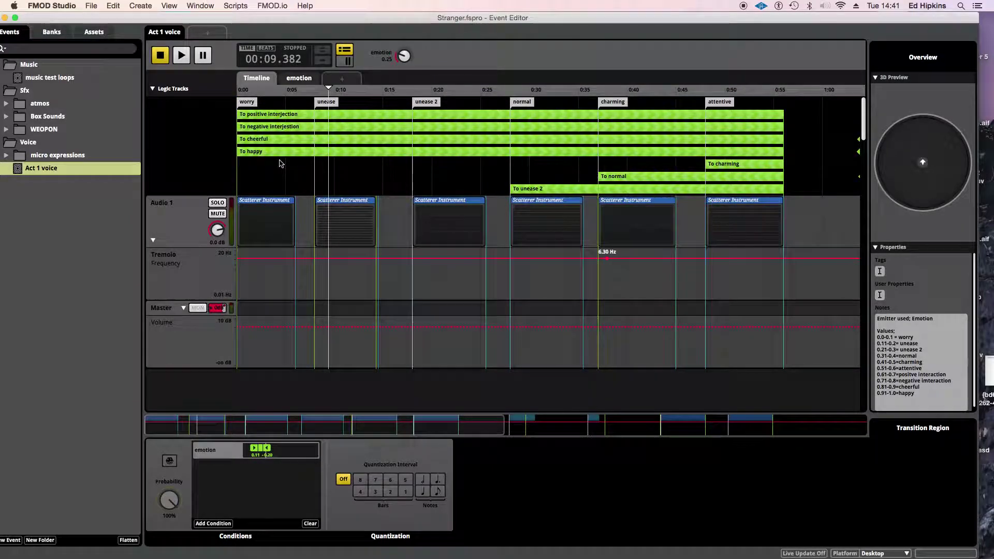
{"action": "scroll", "coordinate": [280, 164], "scroll_direction": "down", "scroll_amount": 8}
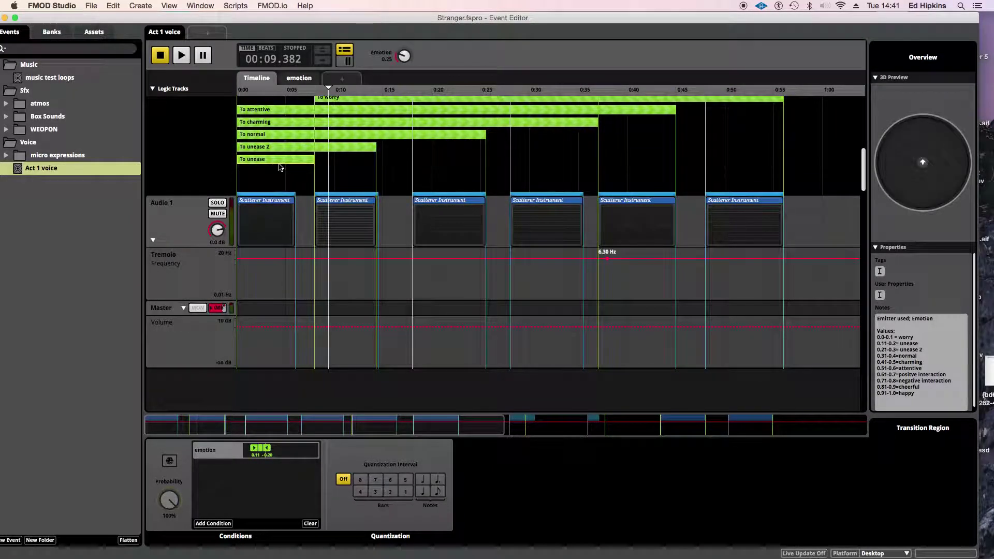
{"action": "scroll", "coordinate": [281, 171], "scroll_direction": "up", "scroll_amount": 6}
{"action": "scroll", "coordinate": [283, 176], "scroll_direction": "up", "scroll_amount": 3}
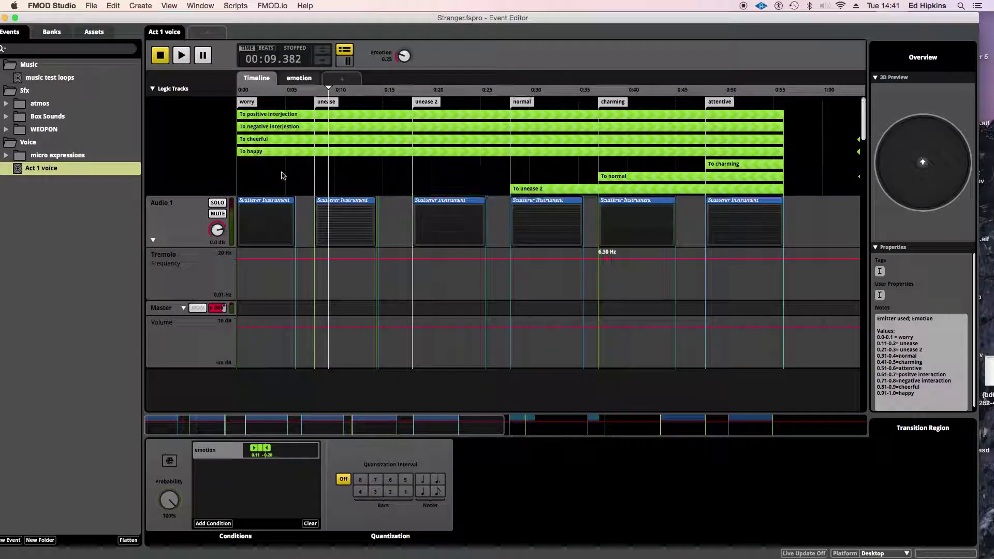
{"action": "left_click", "coordinate": [178, 58]}
{"action": "left_click_drag", "start_coordinate": [403, 56], "coordinate": [370, 120]}
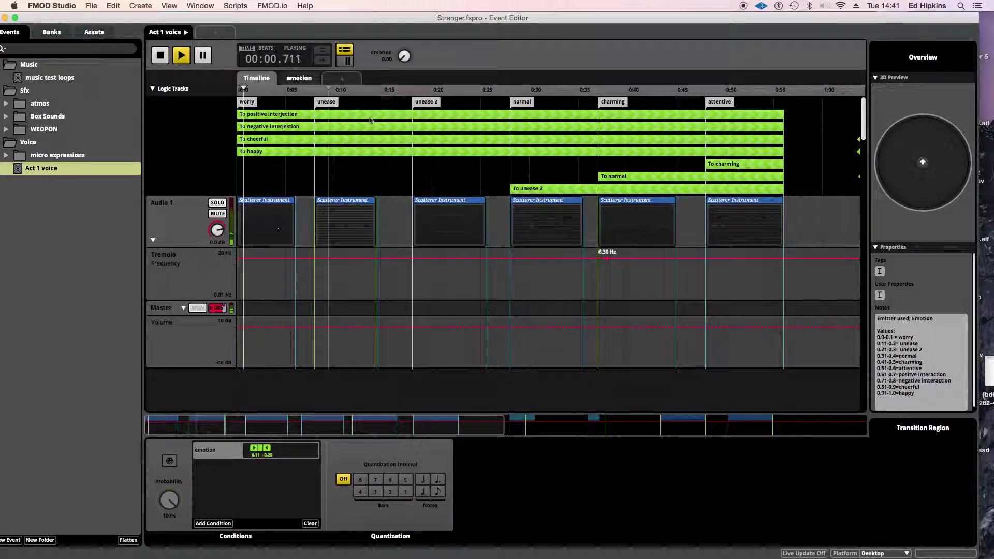
{"action": "scroll", "coordinate": [343, 154], "scroll_direction": "down", "scroll_amount": 4}
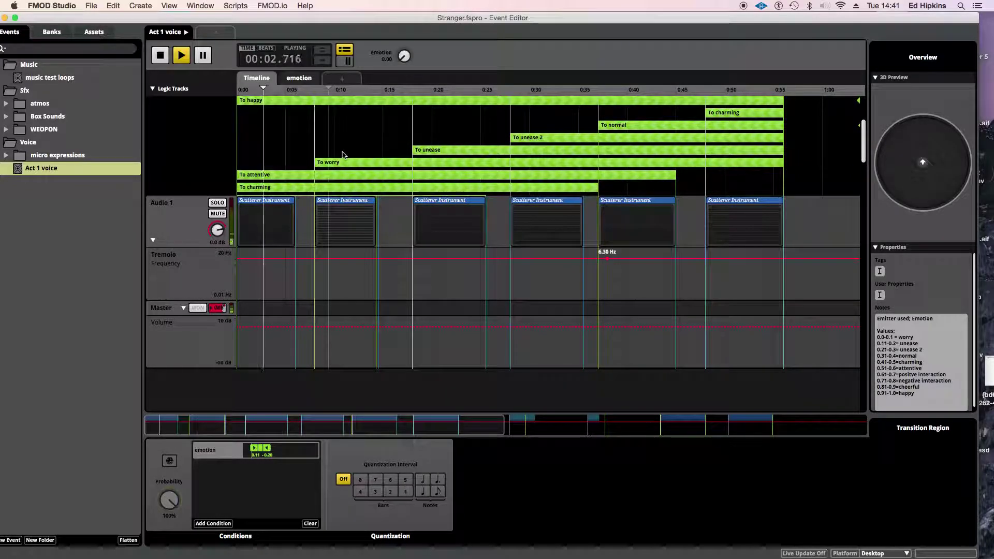
{"action": "scroll", "coordinate": [339, 150], "scroll_direction": "down", "scroll_amount": 3}
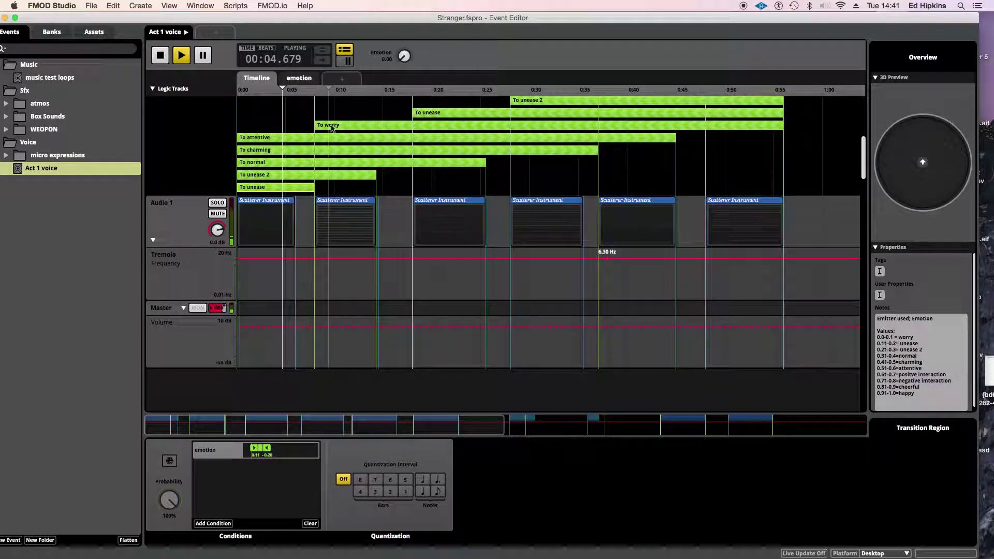
{"action": "left_click", "coordinate": [245, 129]}
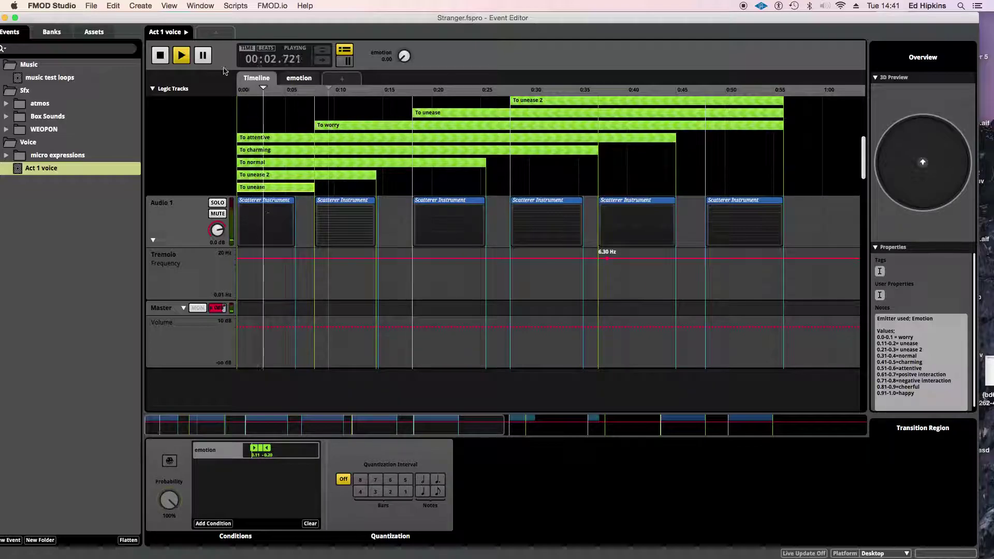
{"action": "key", "text": "space"}
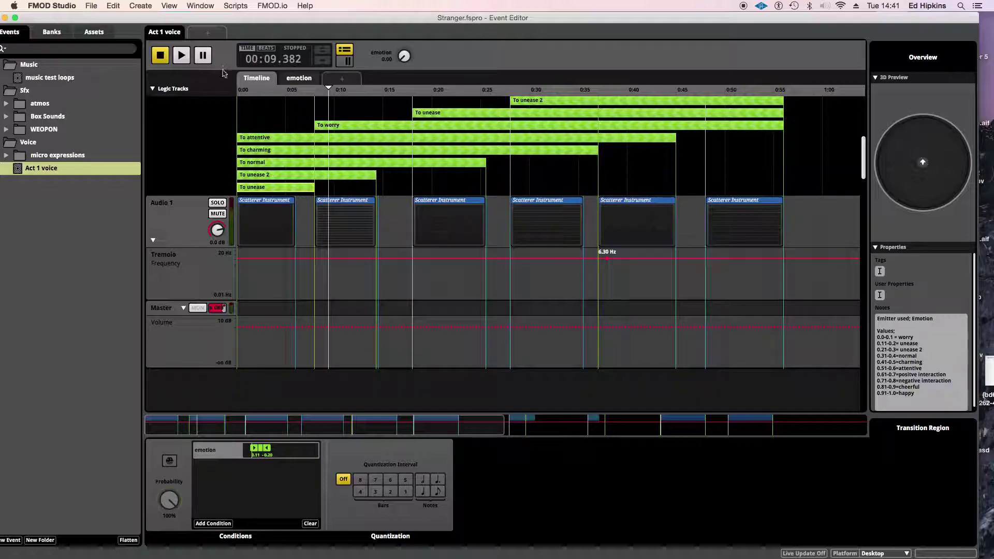
Play with emotion at 0.22 to jump into unease 2, and open its scatterer instrument.
{"action": "left_click", "coordinate": [179, 55]}
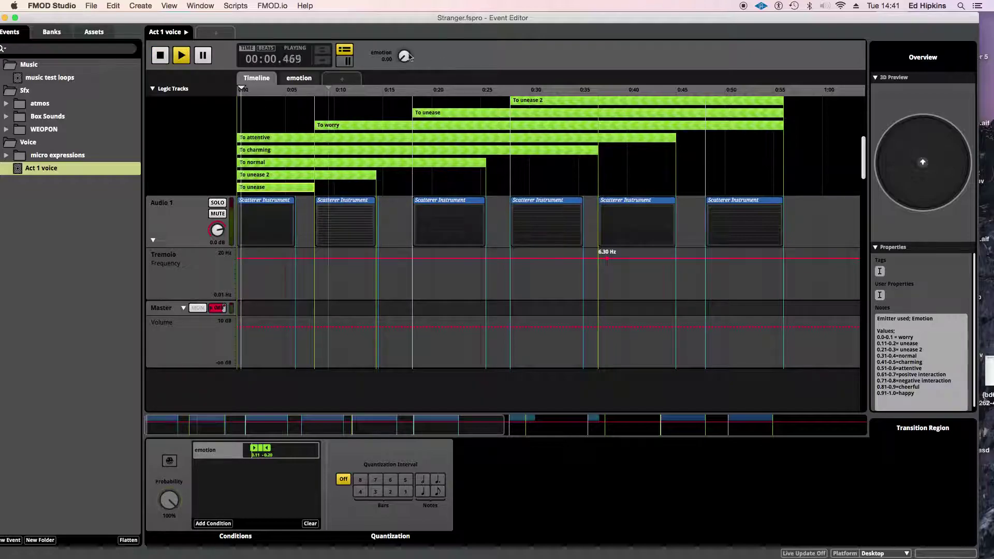
{"action": "left_click_drag", "start_coordinate": [404, 56], "coordinate": [404, 32]}
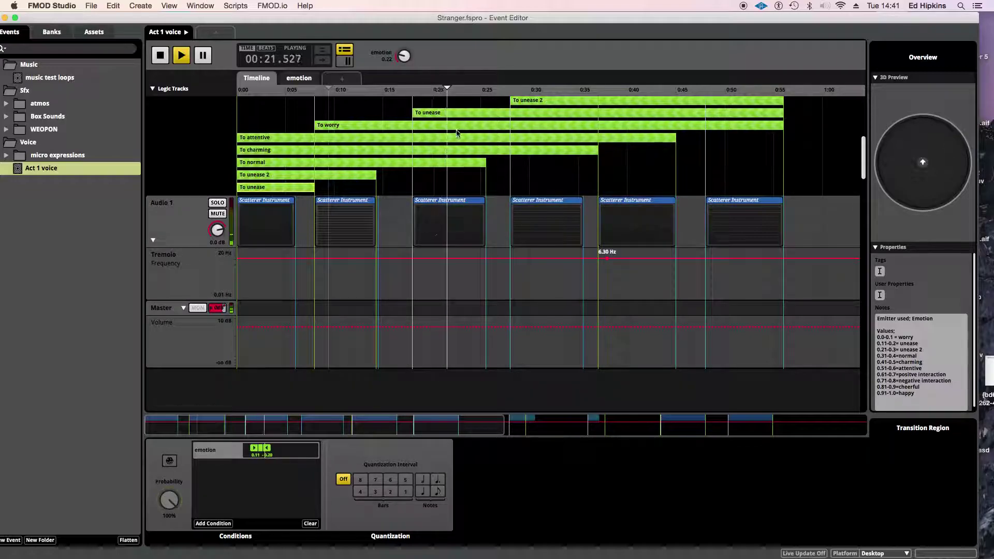
{"action": "scroll", "coordinate": [443, 151], "scroll_direction": "up", "scroll_amount": 5}
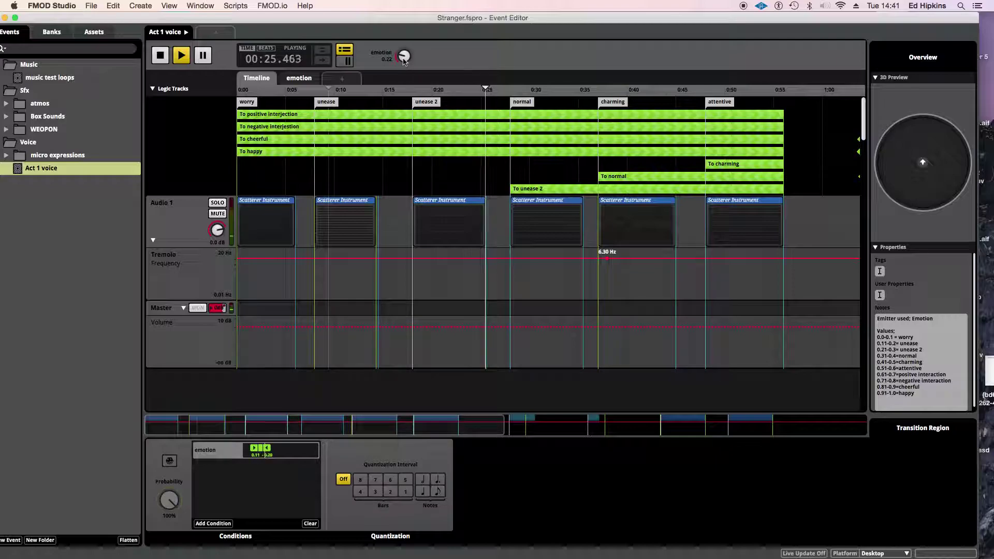
{"action": "left_click", "coordinate": [443, 225]}
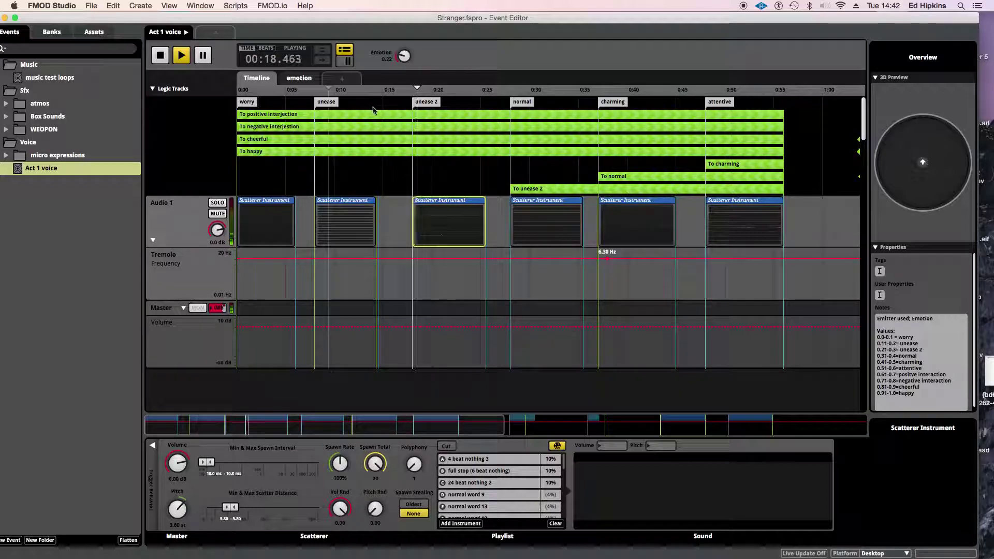
Replay at emotion 0.35 to hear the jump to normal, then show the normal scatterer's playlist.
{"action": "left_click", "coordinate": [160, 56]}
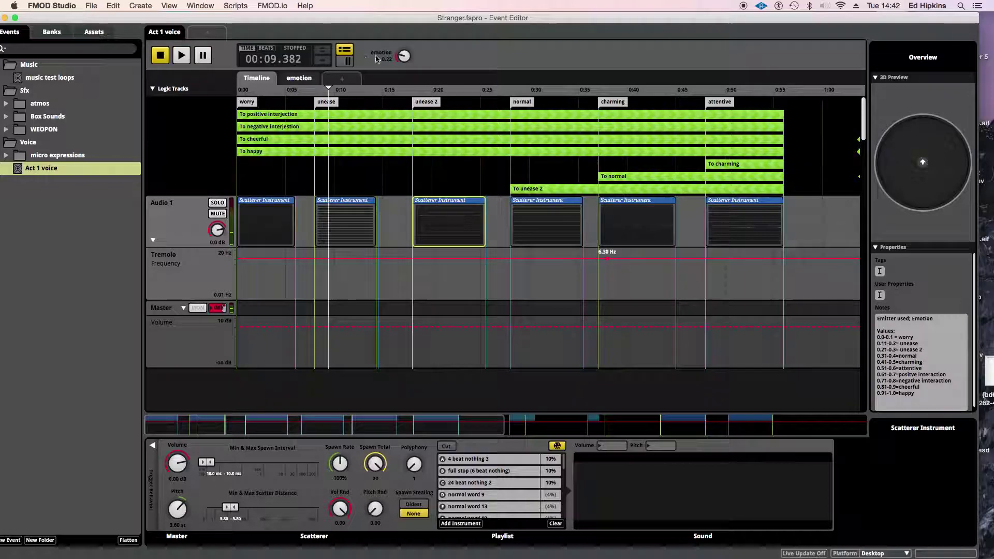
{"action": "left_click_drag", "start_coordinate": [410, 52], "coordinate": [410, 43]}
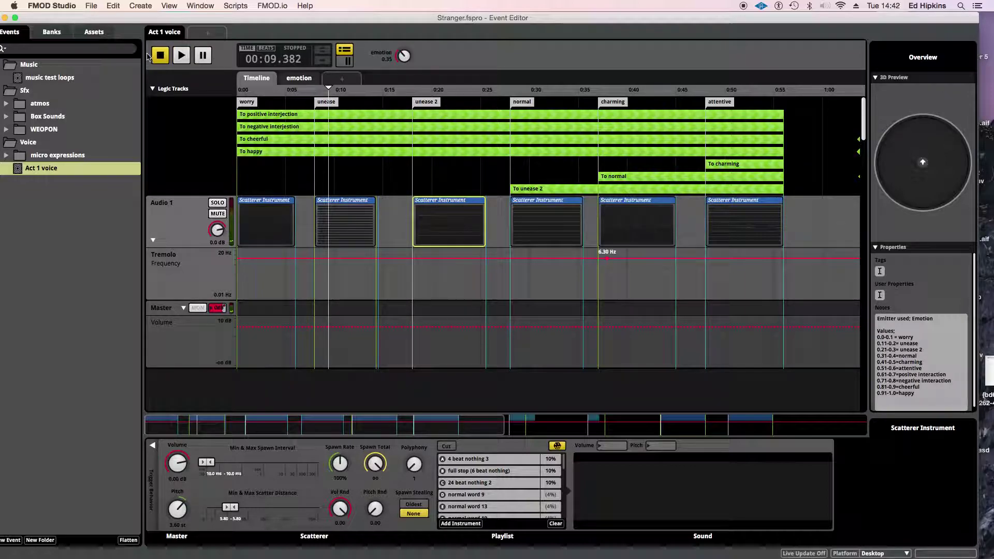
{"action": "left_click", "coordinate": [182, 56]}
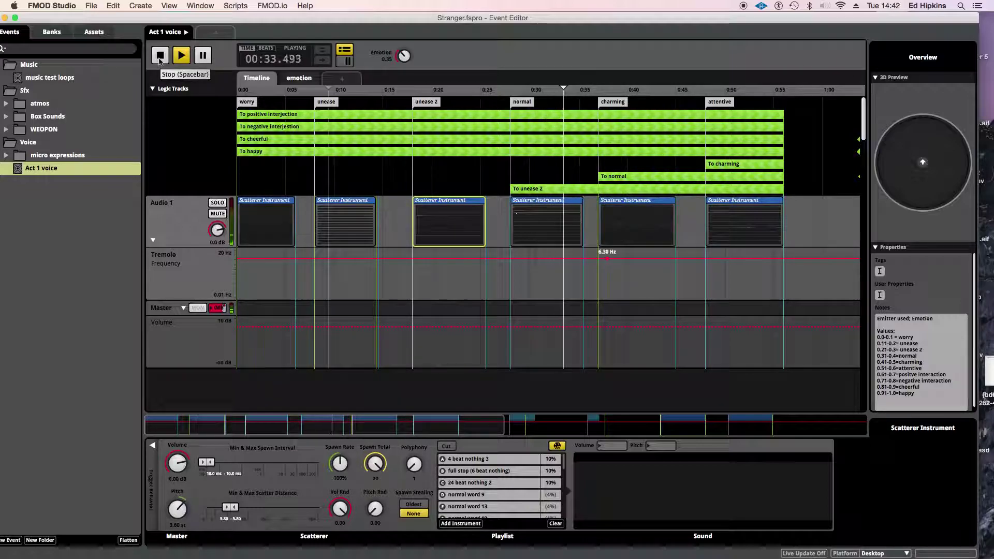
{"action": "left_click", "coordinate": [160, 55]}
{"action": "left_click", "coordinate": [538, 232]}
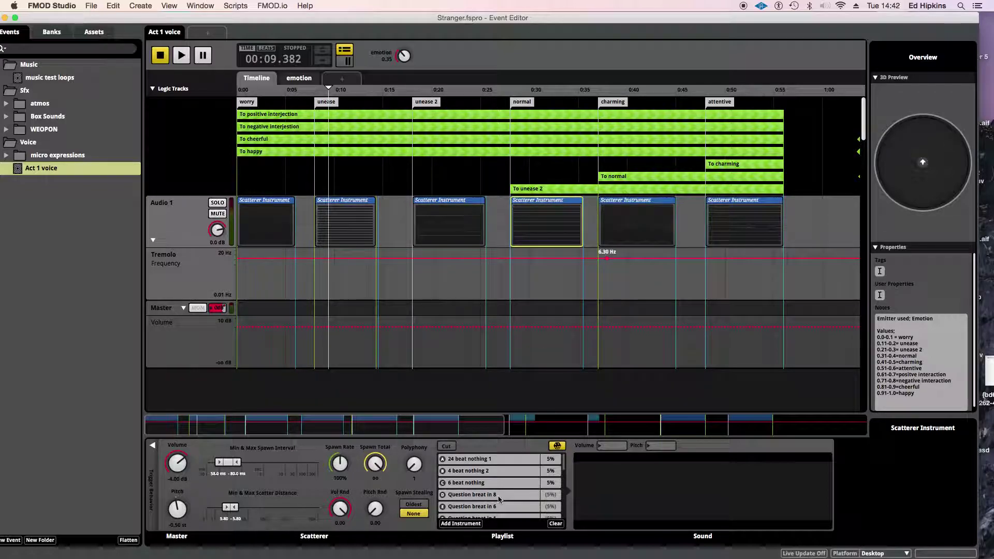
{"action": "left_click", "coordinate": [498, 495]}
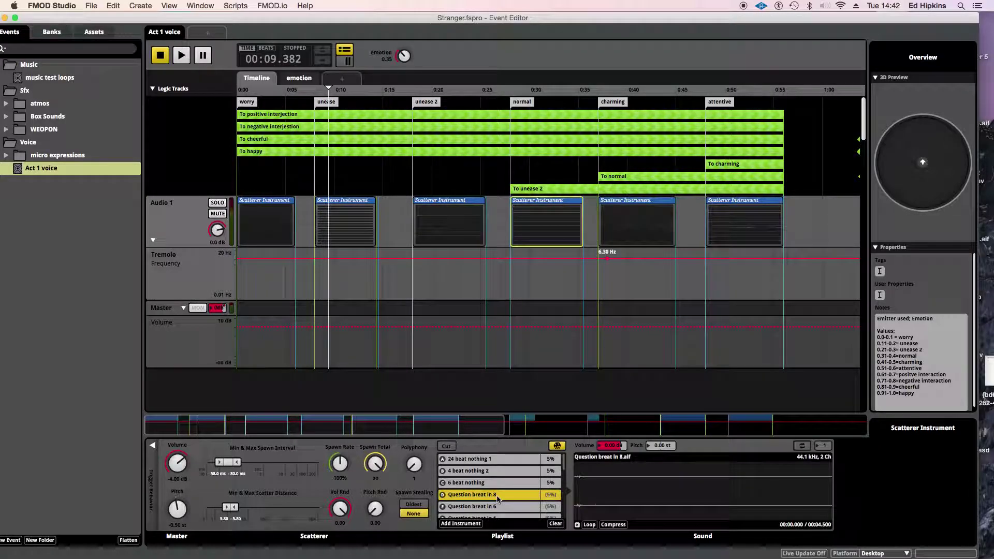
{"action": "left_click", "coordinate": [568, 525]}
{"action": "left_click", "coordinate": [524, 503]}
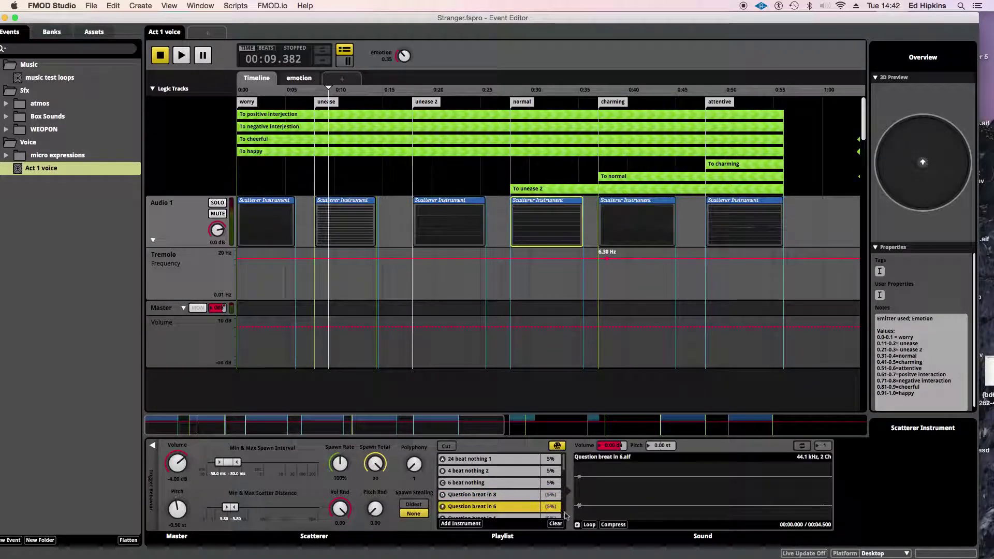
{"action": "left_click", "coordinate": [578, 525]}
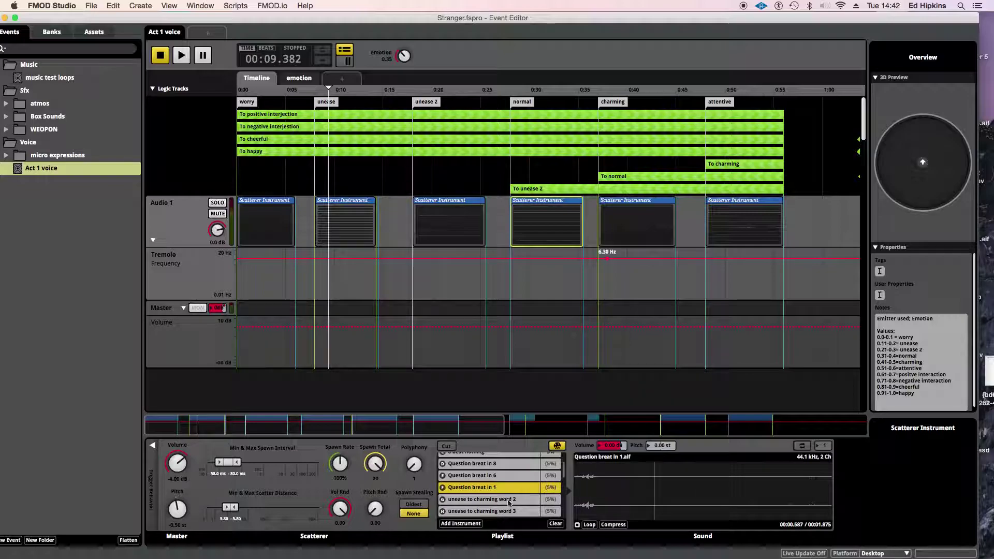
{"action": "left_click", "coordinate": [577, 525]}
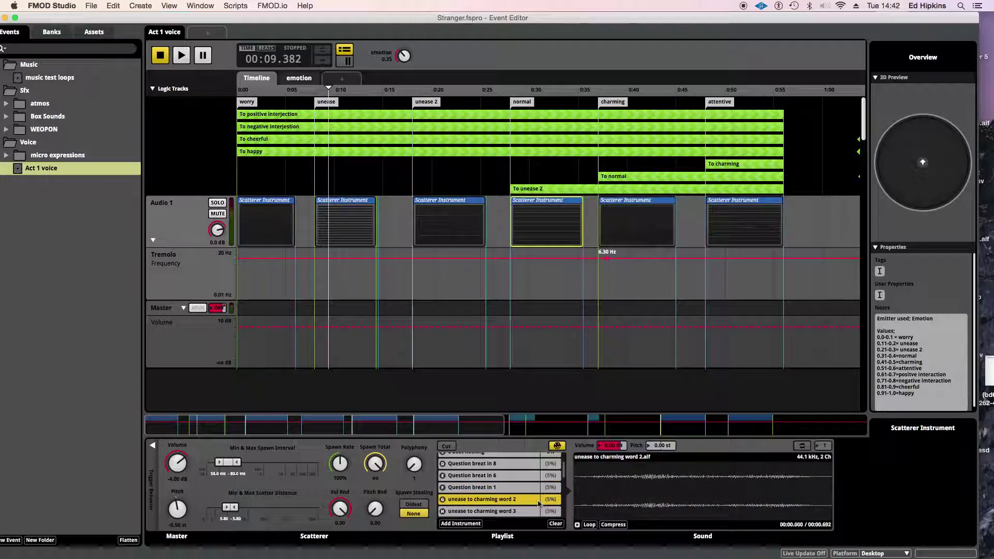
{"action": "scroll", "coordinate": [533, 502], "scroll_direction": "down", "scroll_amount": 2}
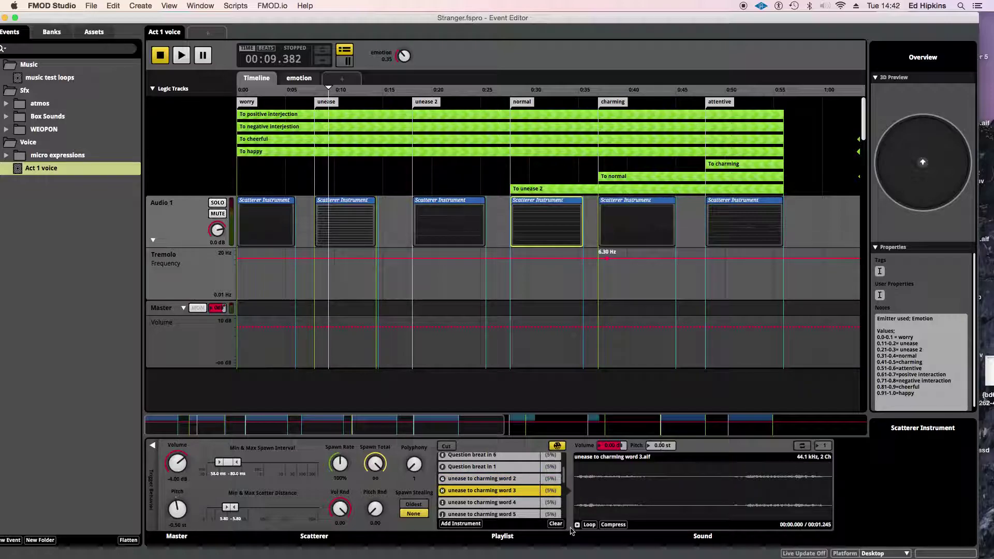
{"action": "left_click", "coordinate": [523, 504]}
{"action": "left_click", "coordinate": [577, 525]}
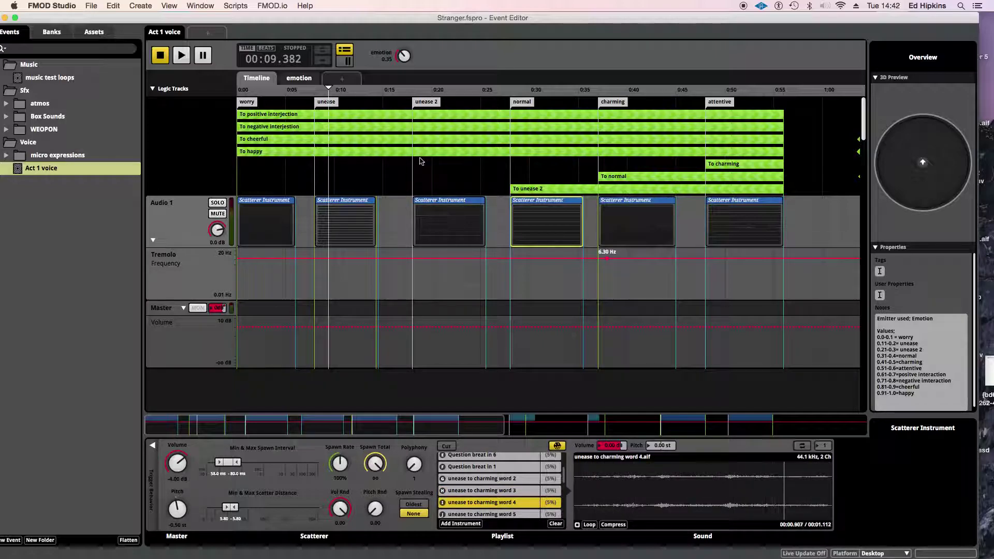
{"action": "left_click", "coordinate": [180, 55]}
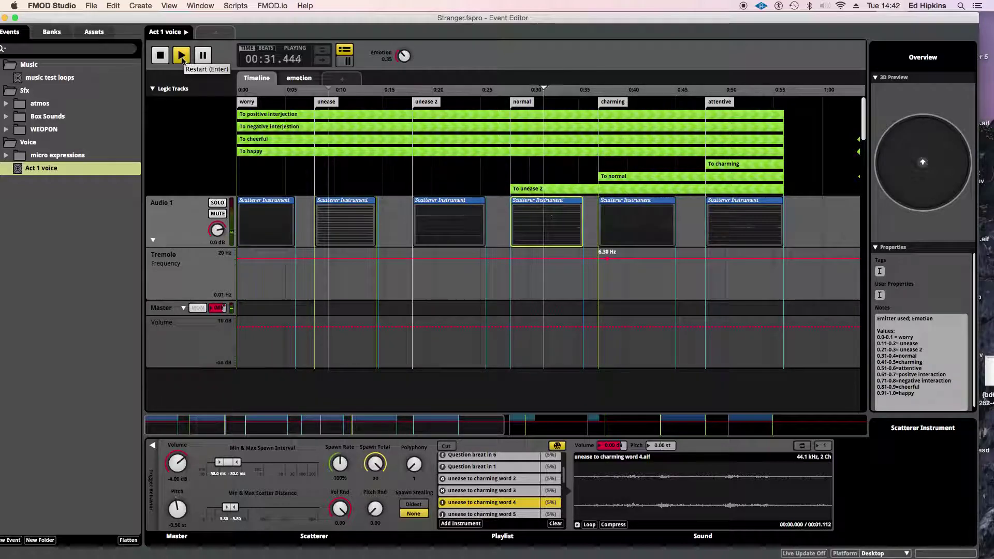
{"action": "left_click", "coordinate": [160, 55]}
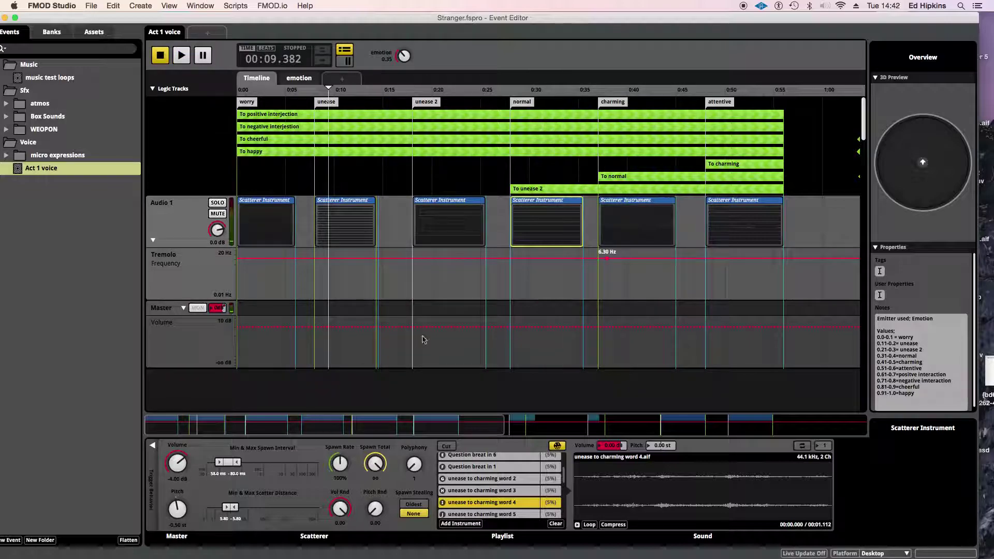
{"action": "scroll", "coordinate": [500, 482], "scroll_direction": "up", "scroll_amount": 4}
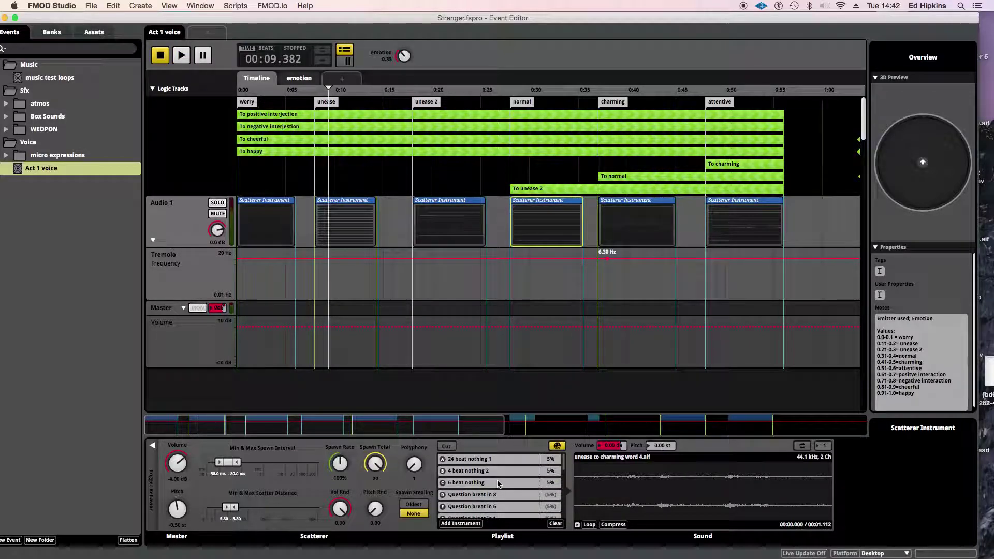
{"action": "scroll", "coordinate": [499, 484], "scroll_direction": "down", "scroll_amount": 3}
{"action": "left_click", "coordinate": [498, 479]}
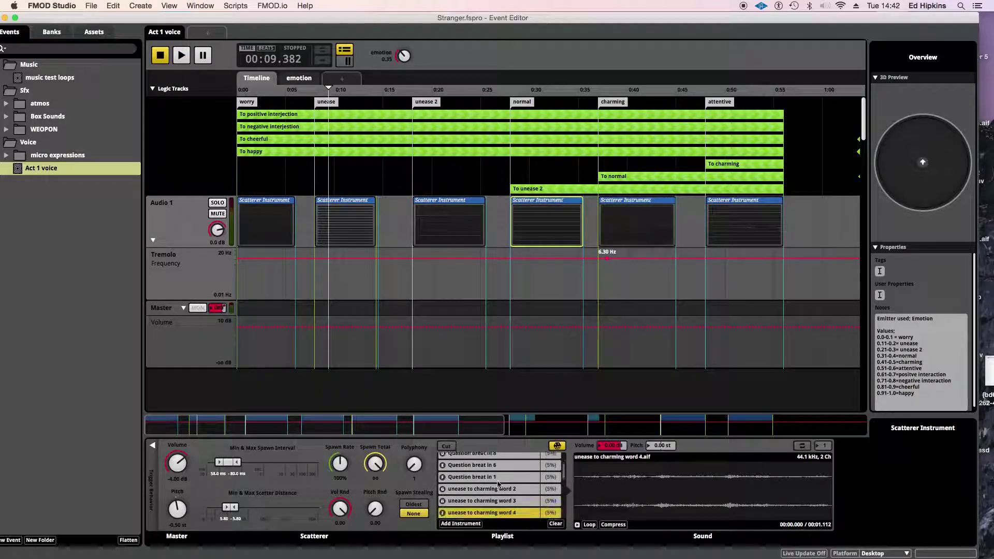
{"action": "left_click", "coordinate": [577, 525]}
{"action": "left_click", "coordinate": [577, 525]}
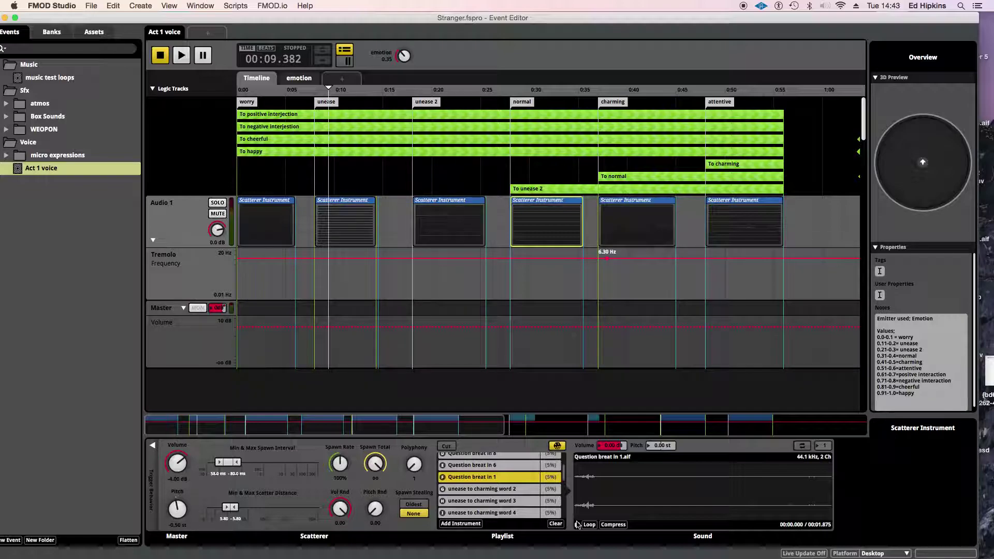
Open the charming scatterer, then play while moving emotion between 0.41 and 0.53, stopping near 0.5.
{"action": "left_click", "coordinate": [629, 233]}
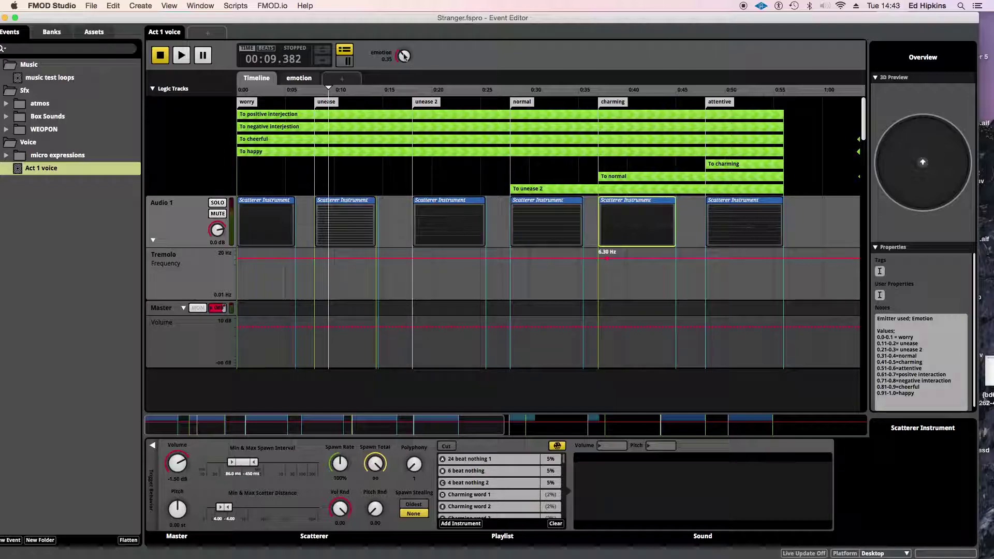
{"action": "left_click_drag", "start_coordinate": [404, 56], "coordinate": [404, 33]}
{"action": "key", "text": "space"}
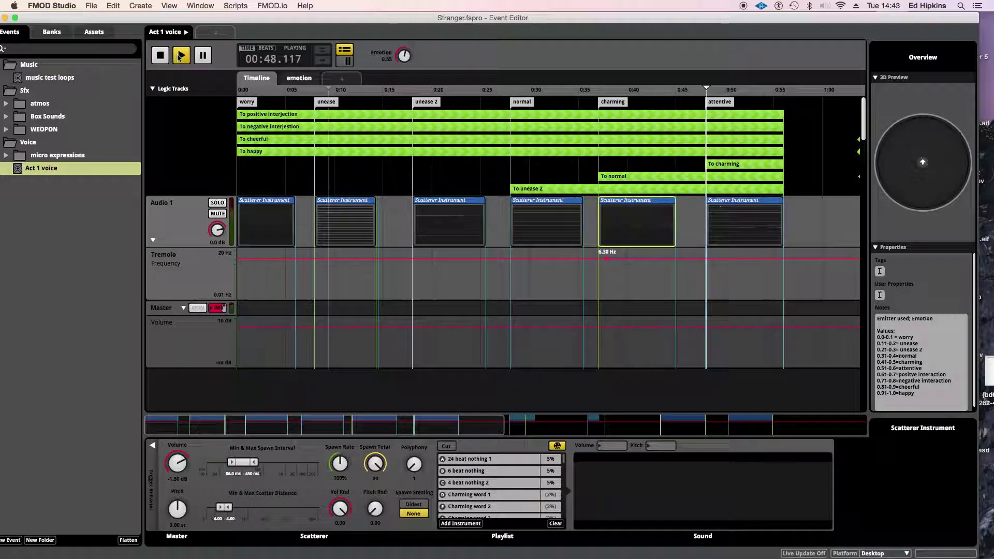
{"action": "left_click_drag", "start_coordinate": [402, 58], "coordinate": [399, 60]}
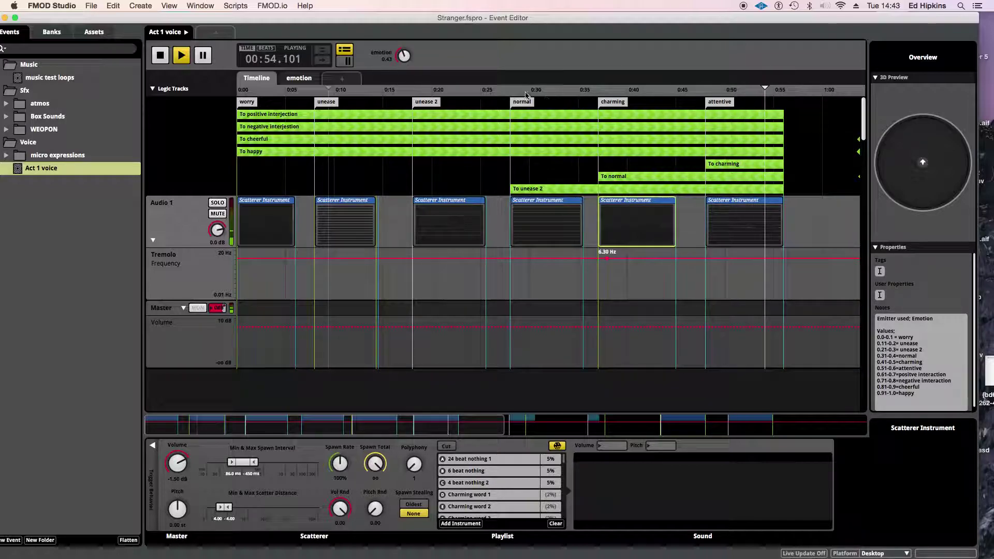
{"action": "left_click_drag", "start_coordinate": [399, 60], "coordinate": [403, 59]}
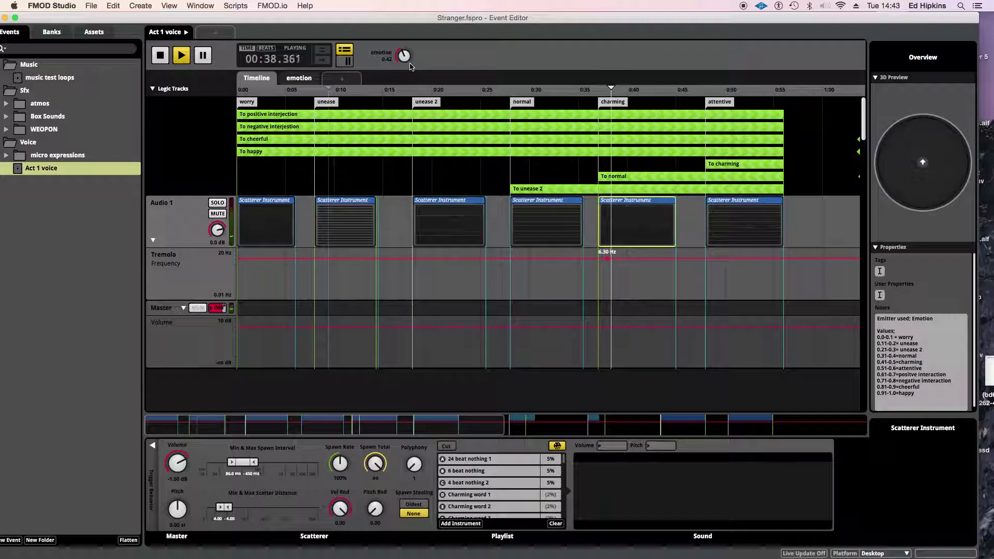
{"action": "left_click_drag", "start_coordinate": [400, 53], "coordinate": [402, 66]}
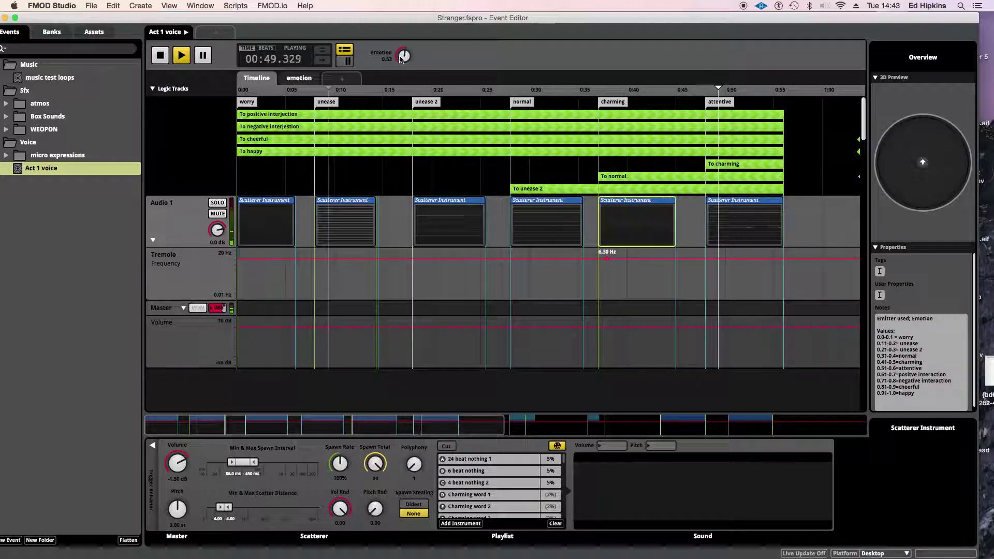
{"action": "left_click", "coordinate": [160, 56]}
{"action": "left_click_drag", "start_coordinate": [455, 428], "coordinate": [686, 428]}
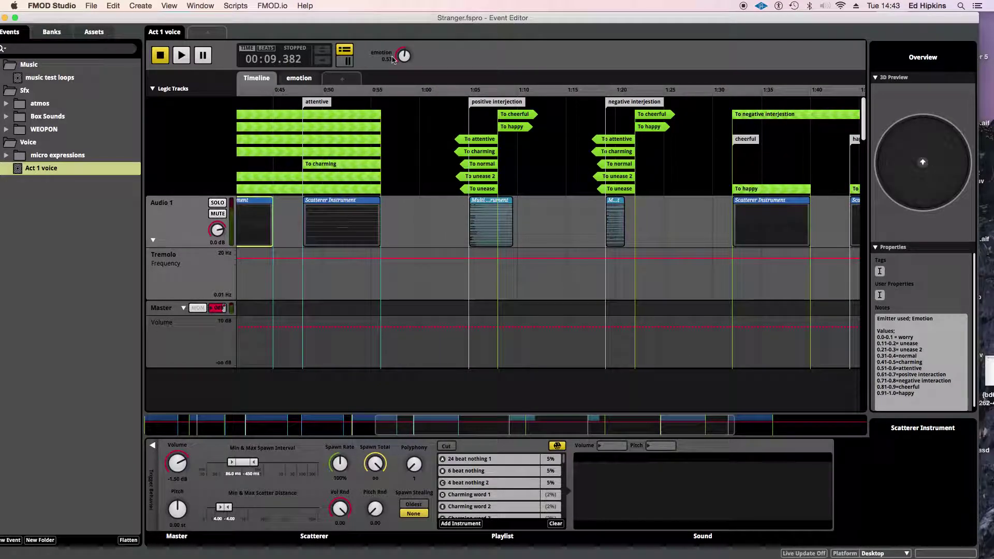
Set emotion to 0.58 and inspect the interjection transition region's conditions.
{"action": "left_click_drag", "start_coordinate": [396, 51], "coordinate": [397, 47]}
{"action": "left_click_drag", "start_coordinate": [683, 425], "coordinate": [393, 425]}
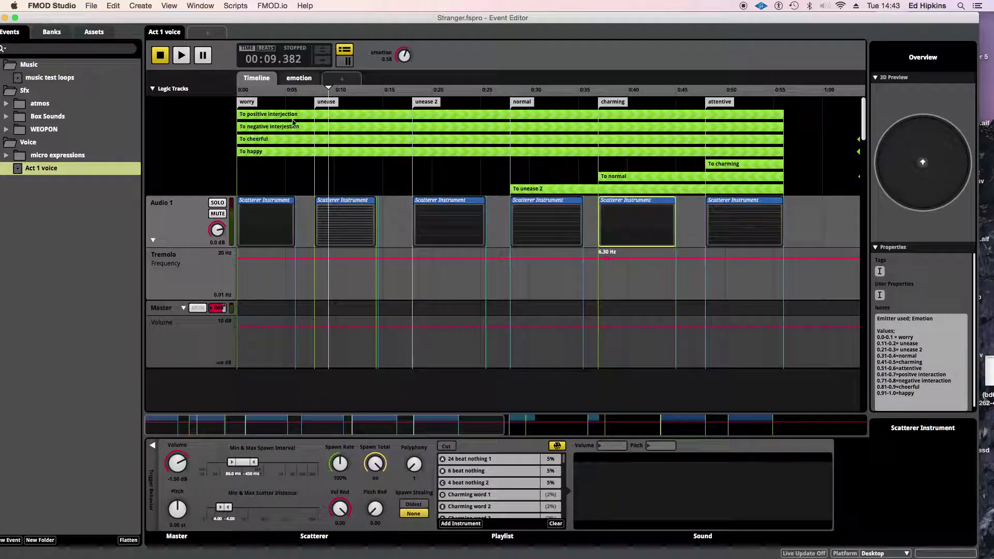
{"action": "left_click", "coordinate": [447, 128]}
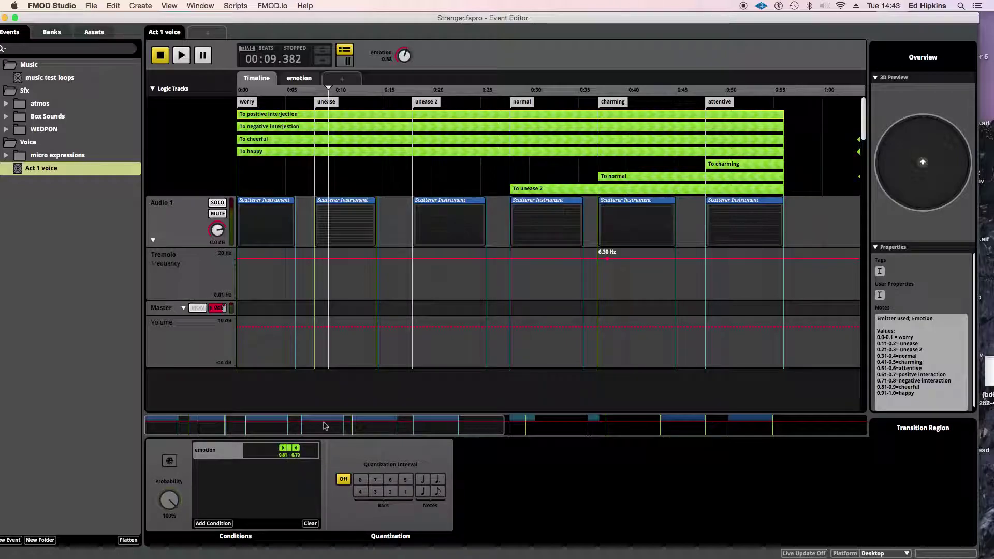
Play from the positive interjection with emotion at 0.65, stopping at 01:04.824.
{"action": "left_click_drag", "start_coordinate": [470, 427], "coordinate": [757, 427]}
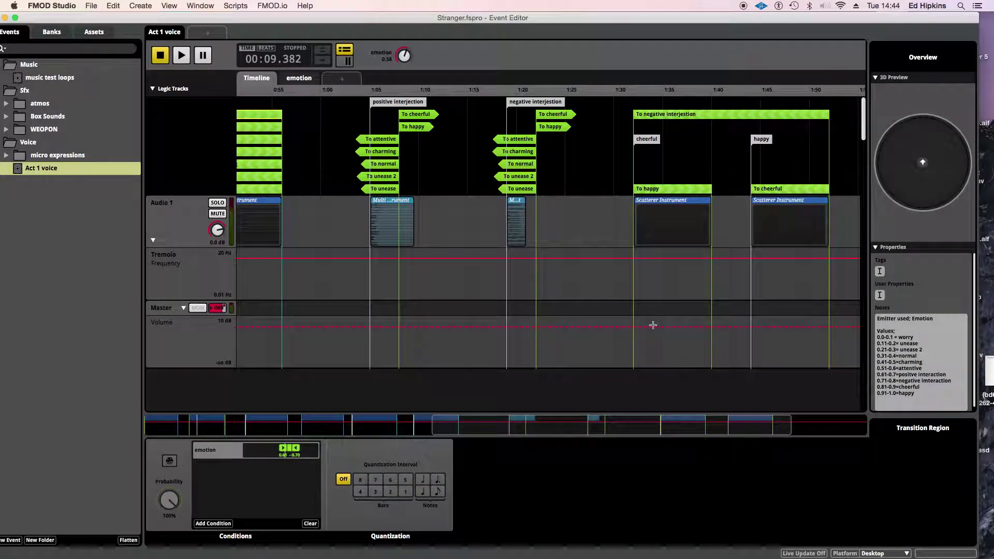
{"action": "left_click", "coordinate": [371, 86]}
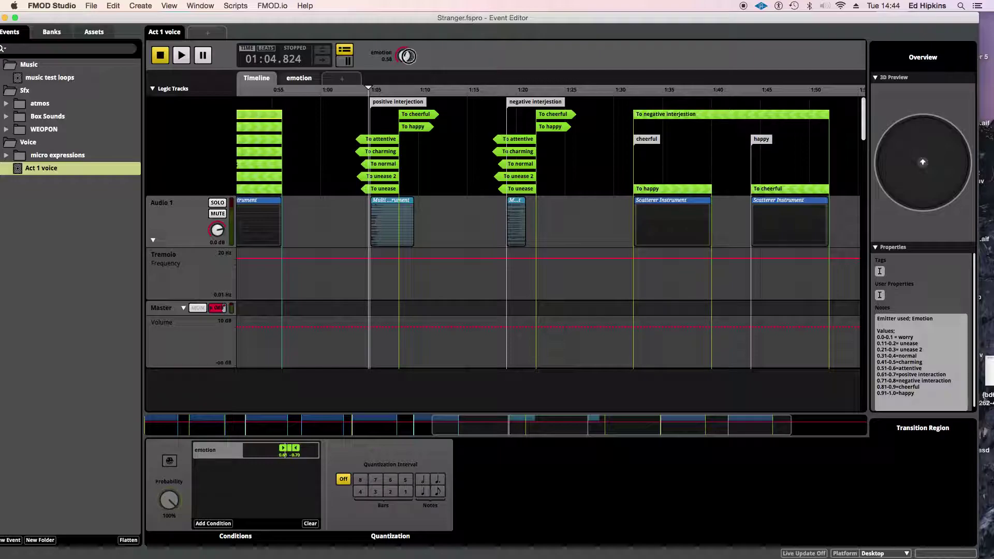
{"action": "left_click_drag", "start_coordinate": [404, 54], "coordinate": [408, 50]}
{"action": "key", "text": "space"}
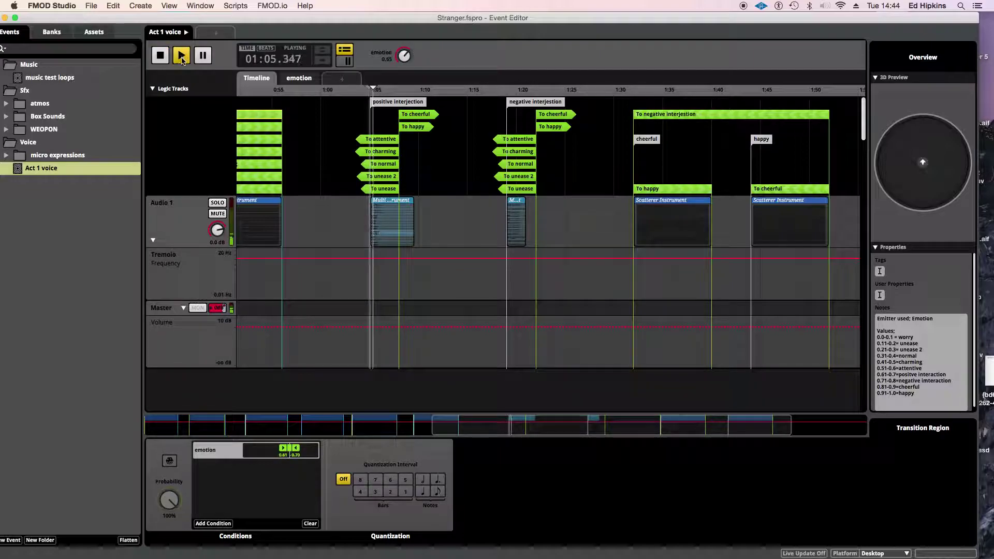
{"action": "left_click", "coordinate": [162, 57]}
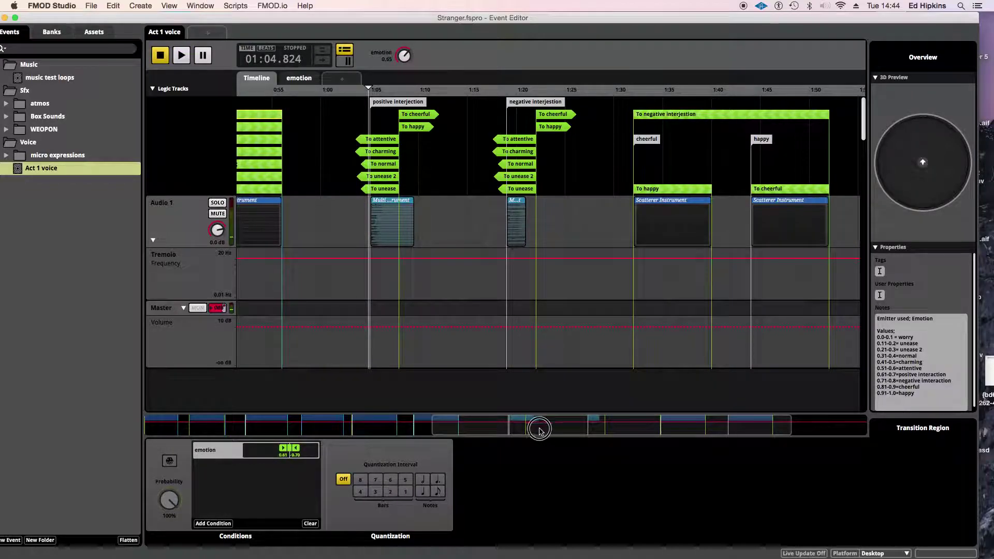
{"action": "left_click_drag", "start_coordinate": [539, 427], "coordinate": [141, 420]}
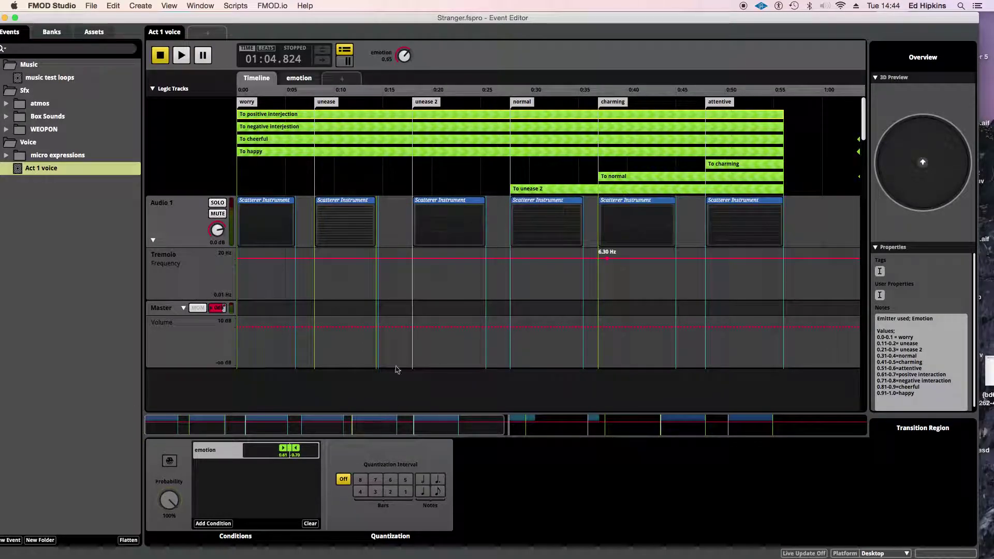
Play from the negative interjection marker and stop at 01:18.711 with emotion still 0.65.
{"action": "left_click_drag", "start_coordinate": [458, 430], "coordinate": [296, 120]}
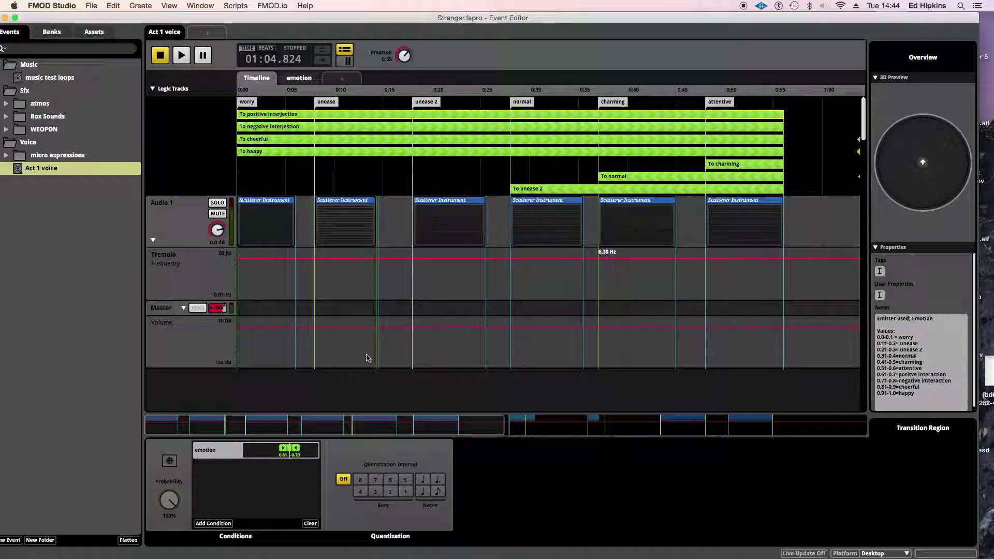
{"action": "left_click_drag", "start_coordinate": [410, 425], "coordinate": [585, 185]}
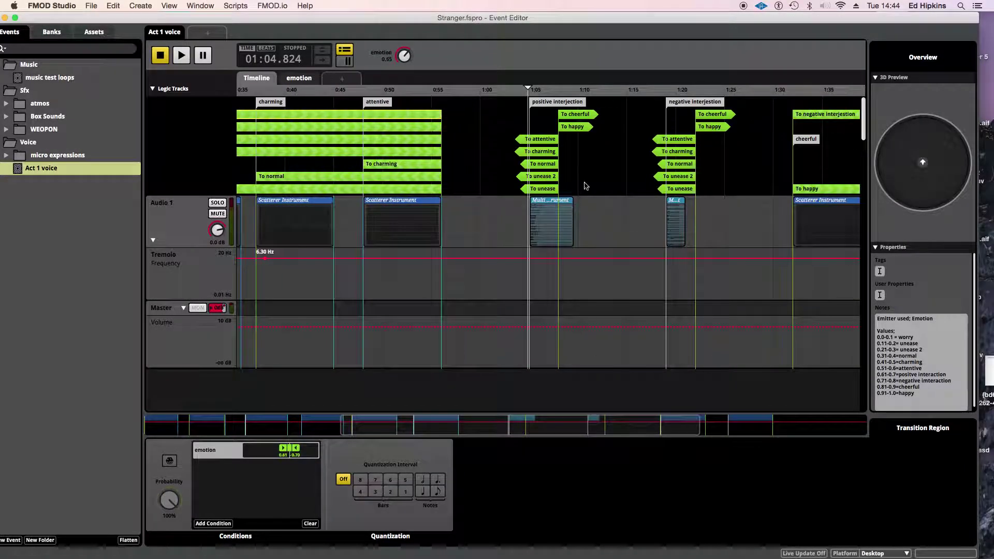
{"action": "left_click", "coordinate": [663, 97]}
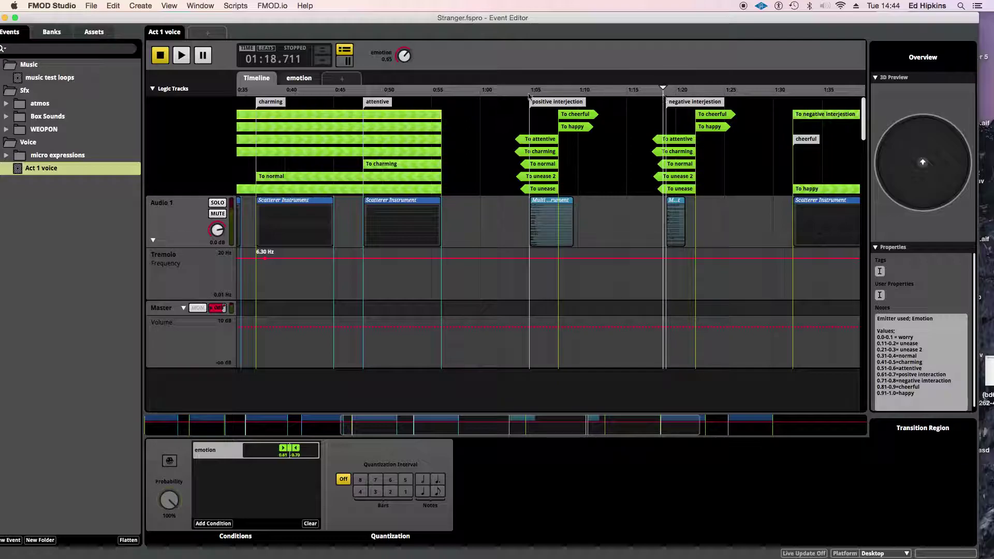
{"action": "left_click", "coordinate": [181, 55]}
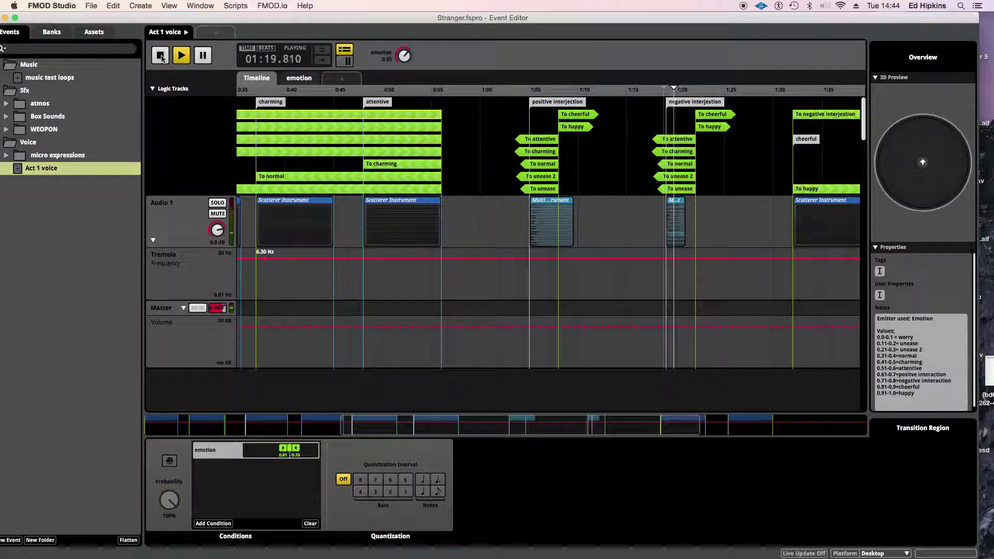
{"action": "key", "text": "space"}
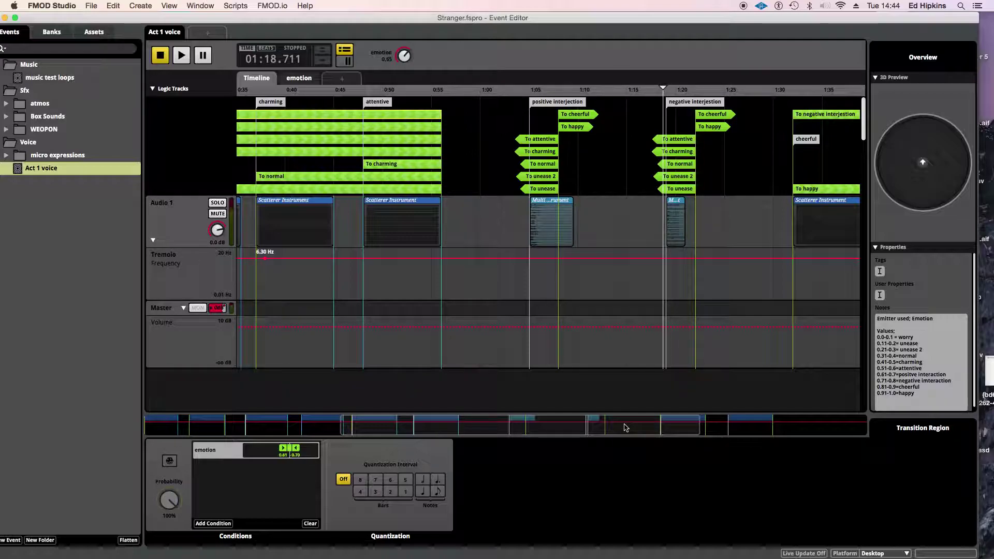
{"action": "left_click_drag", "start_coordinate": [625, 427], "coordinate": [609, 426]}
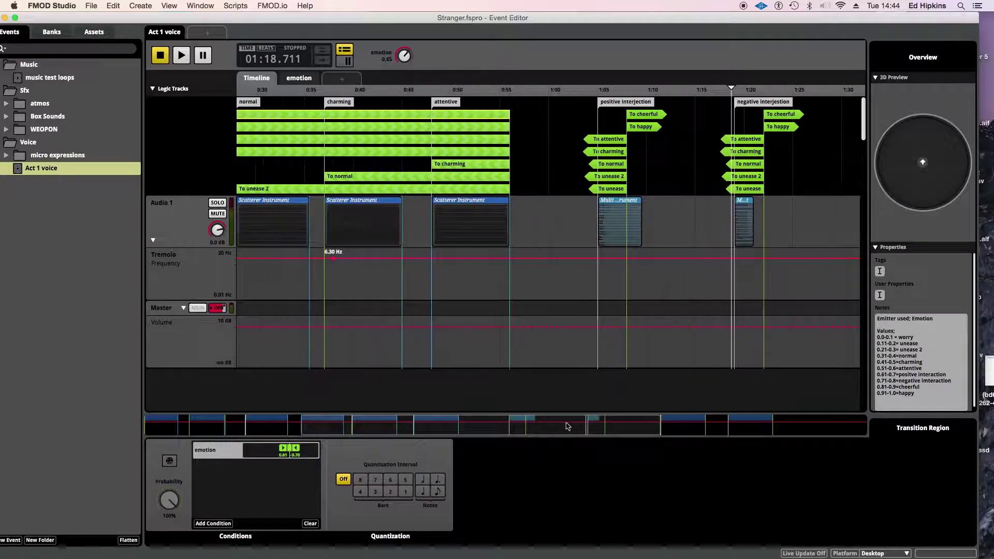
{"action": "scroll", "coordinate": [673, 420], "scroll_direction": "left", "scroll_amount": 3}
{"action": "left_click_drag", "start_coordinate": [616, 425], "coordinate": [437, 431]}
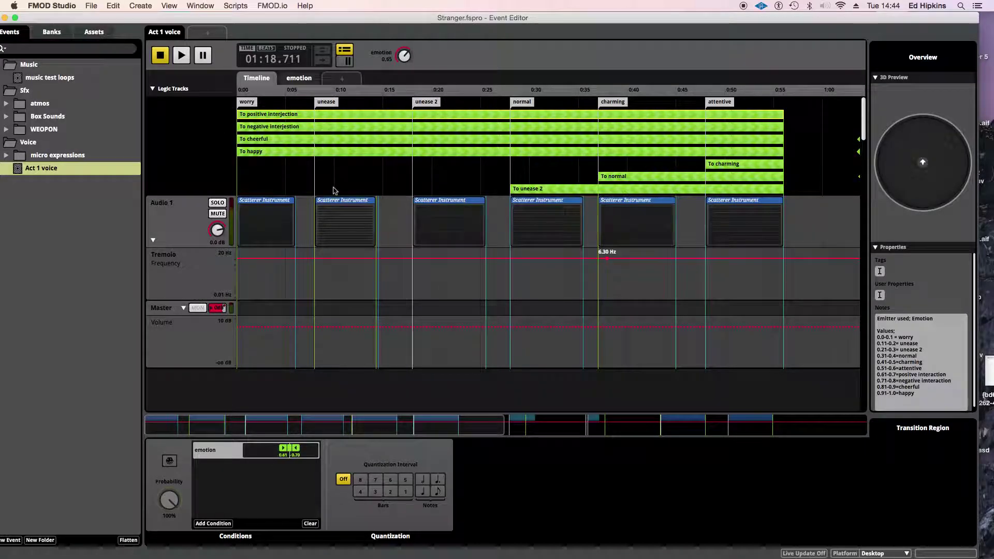
{"action": "scroll", "coordinate": [333, 190], "scroll_direction": "down", "scroll_amount": 10}
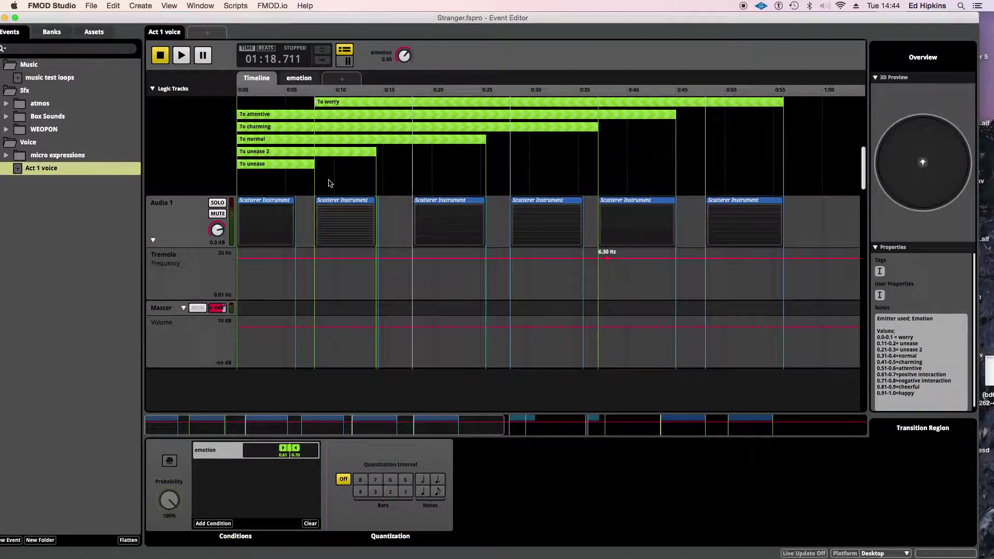
{"action": "scroll", "coordinate": [328, 176], "scroll_direction": "down", "scroll_amount": 2}
{"action": "scroll", "coordinate": [325, 166], "scroll_direction": "up", "scroll_amount": 8}
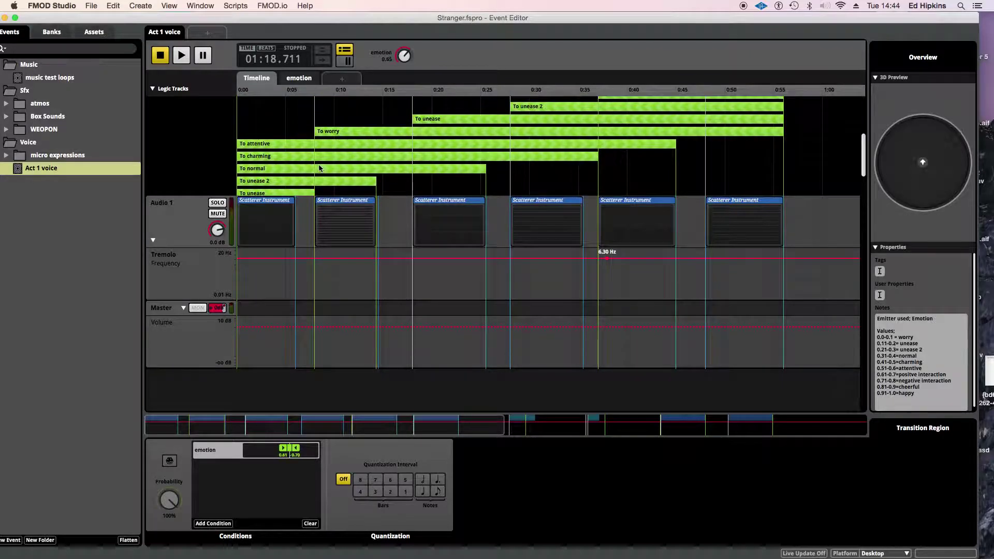
{"action": "scroll", "coordinate": [321, 170], "scroll_direction": "up", "scroll_amount": 2}
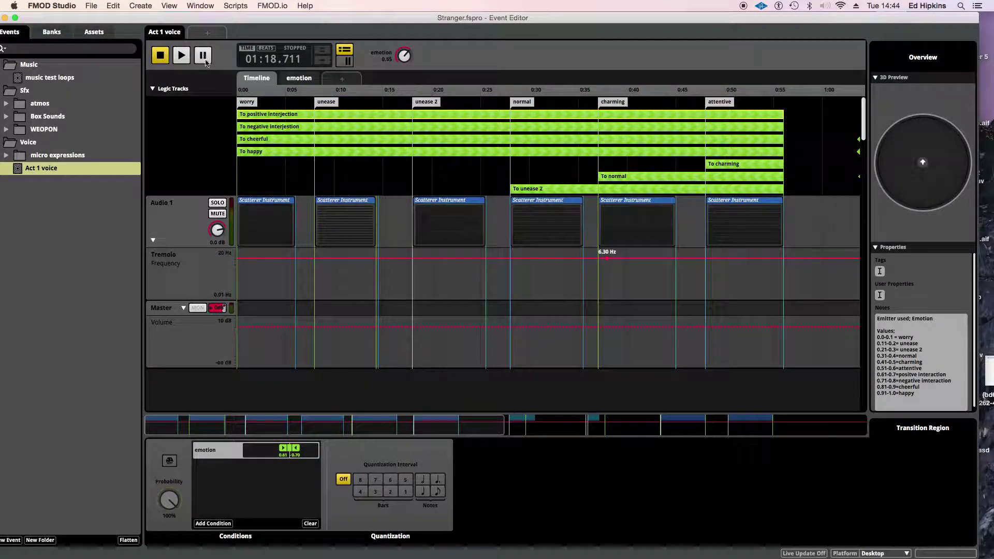